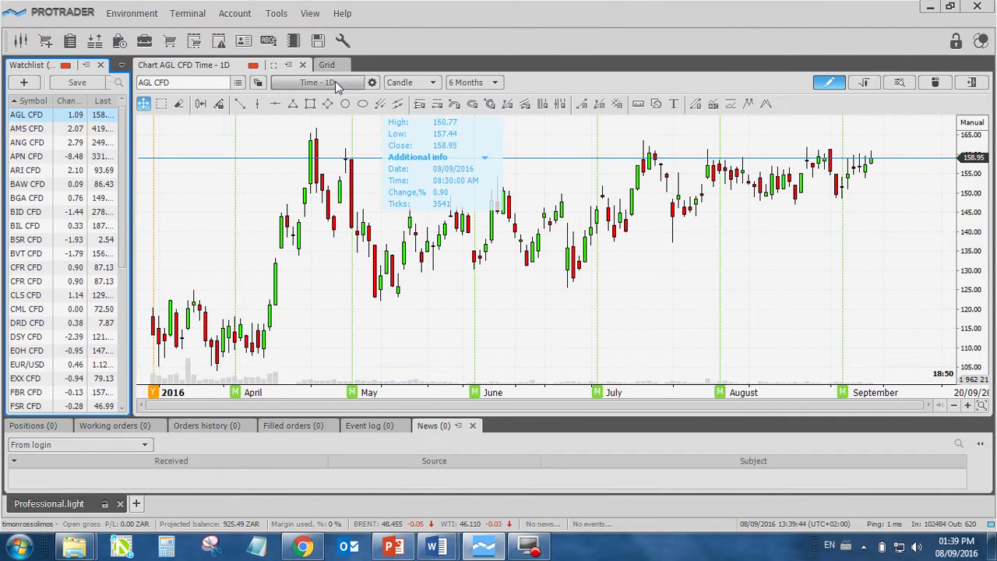
Step: Place a horizontal line at about 160.67 across the recent highs on the AGL CFD daily chart
{"action": "left_click", "coordinate": [275, 104]}
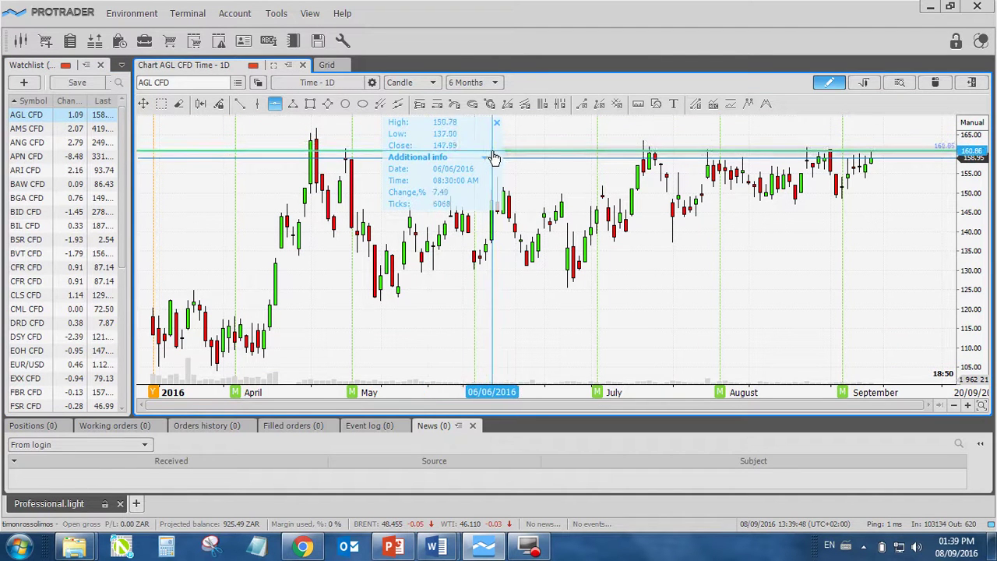
{"action": "left_click", "coordinate": [540, 151]}
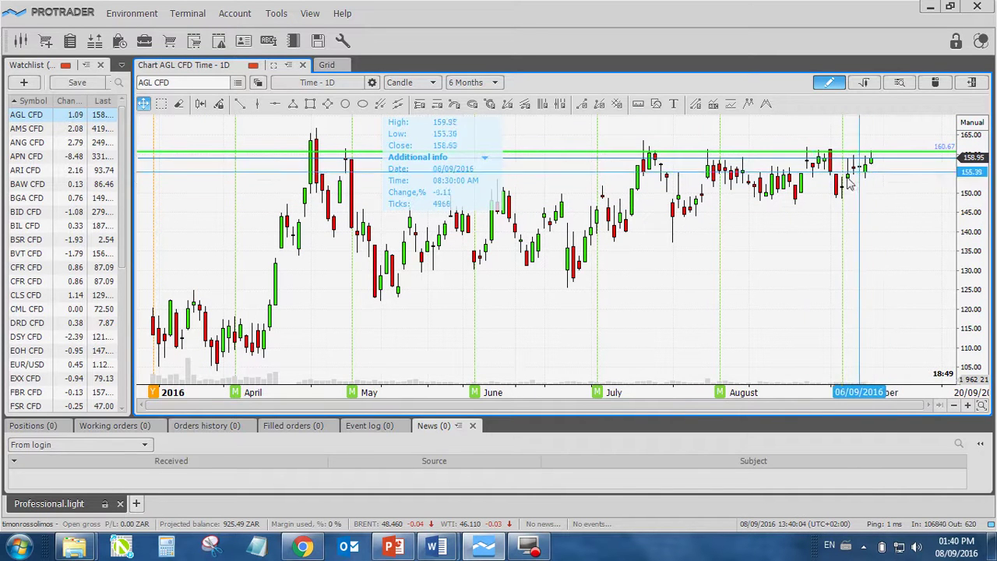
Step: Review the daily charts of AMS CFD, ANG CFD, APN CFD and ARI CFD from the watchlist
{"action": "left_click", "coordinate": [40, 130]}
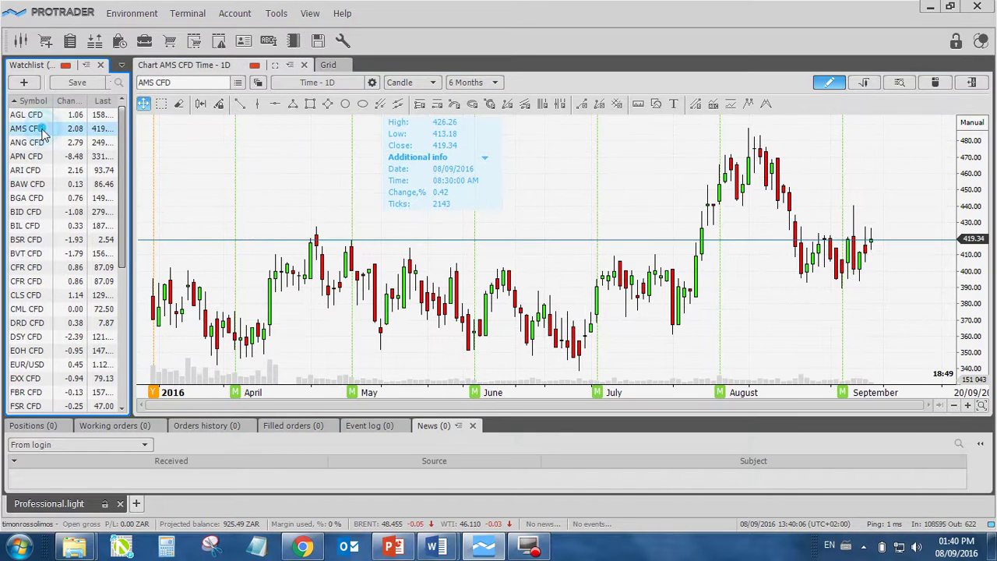
{"action": "key", "text": "Down"}
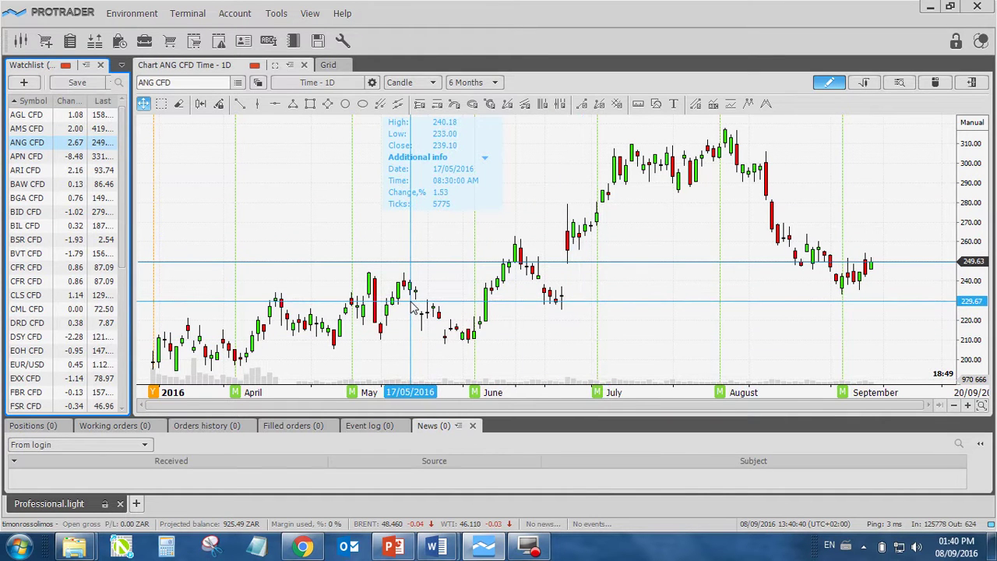
{"action": "left_click", "coordinate": [79, 156]}
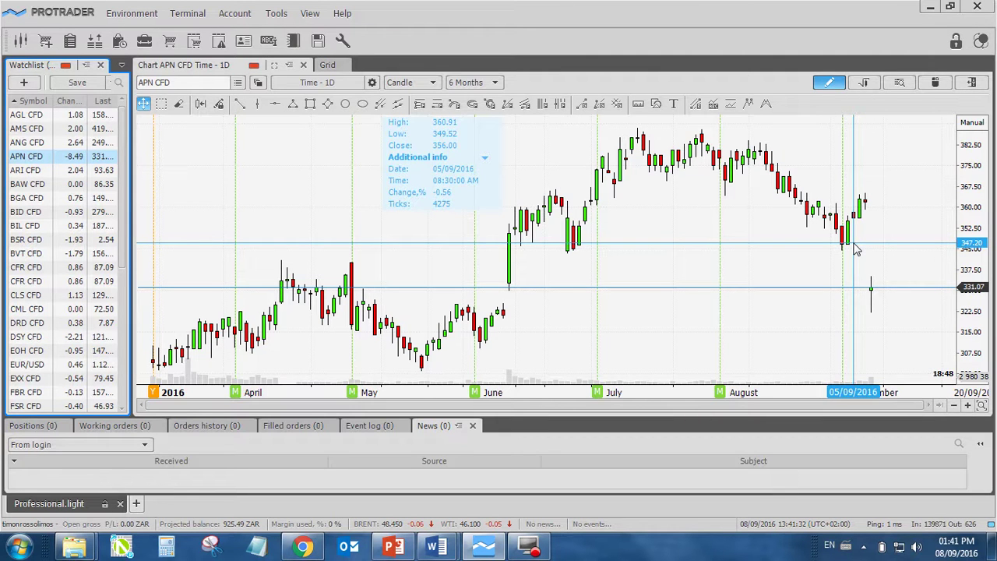
{"action": "left_click", "coordinate": [39, 170]}
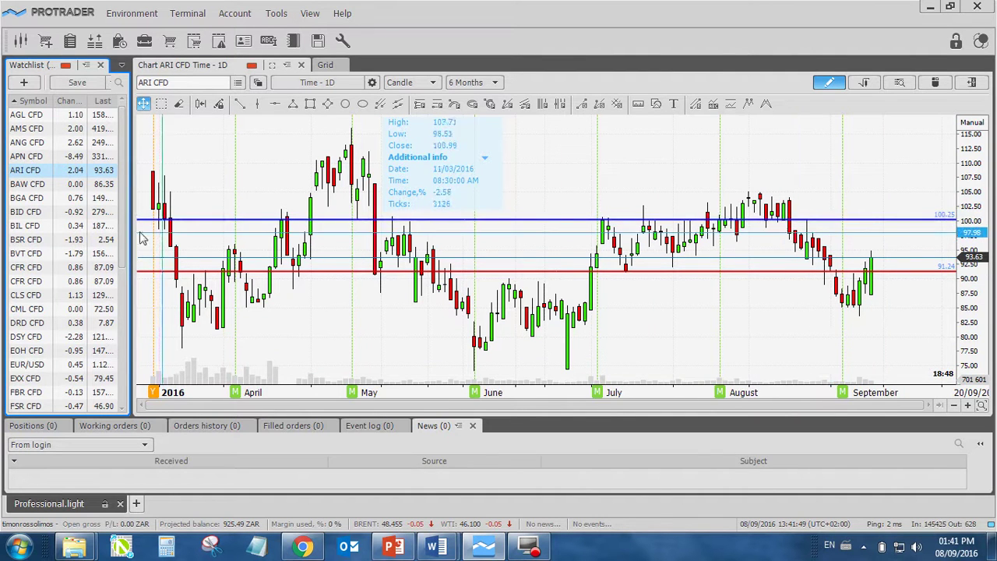
Step: Show the BAW CFD chart and draw a rising trend line from the 06/07/2016 low at about 69.00 to early September
{"action": "left_click", "coordinate": [42, 187]}
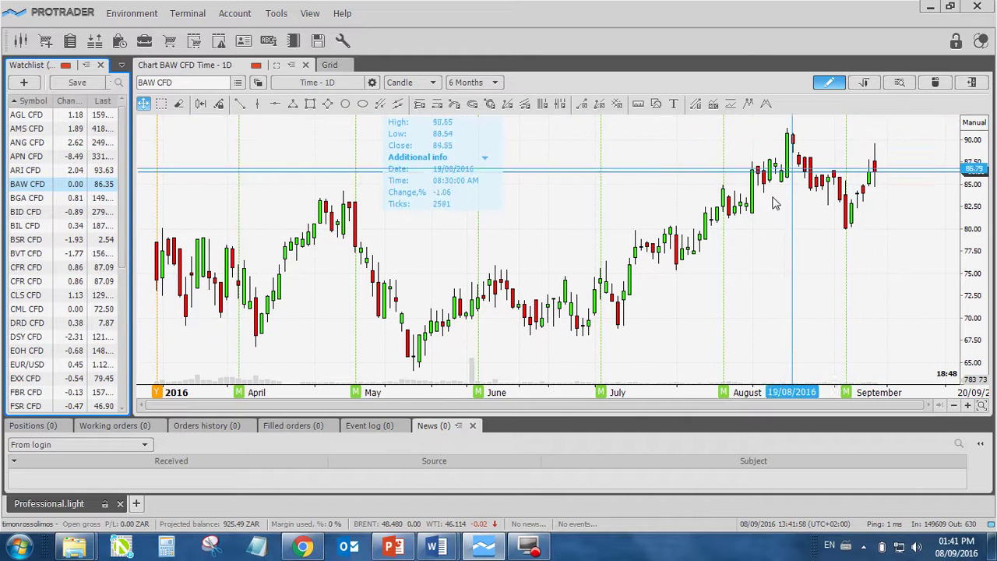
{"action": "left_click", "coordinate": [240, 104]}
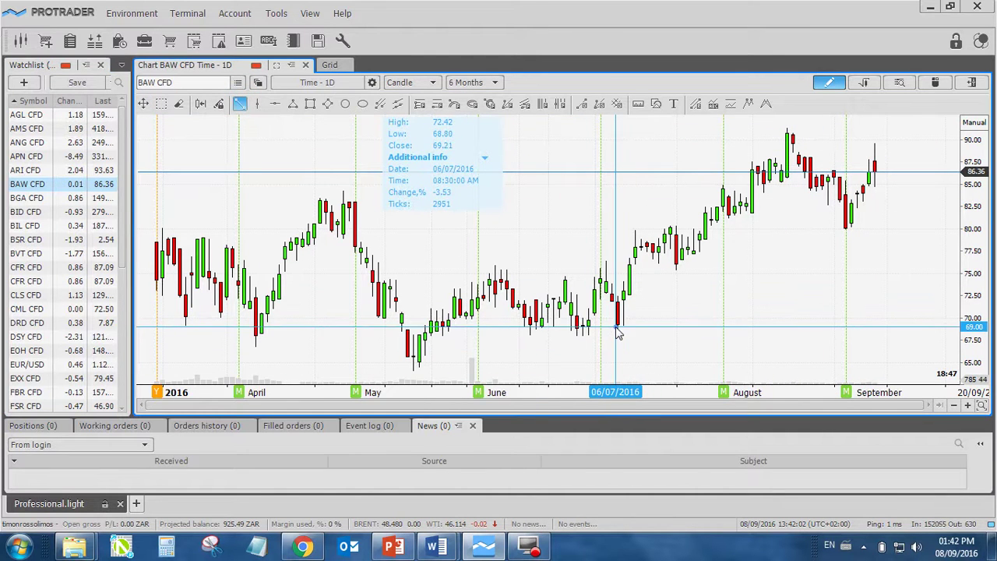
{"action": "mouse_move", "coordinate": [615, 326]}
{"action": "left_mouse_down"}
{"action": "mouse_move", "coordinate": [861, 162]}
{"action": "mouse_move", "coordinate": [852, 137]}
{"action": "mouse_move", "coordinate": [873, 125]}
{"action": "left_mouse_up"}
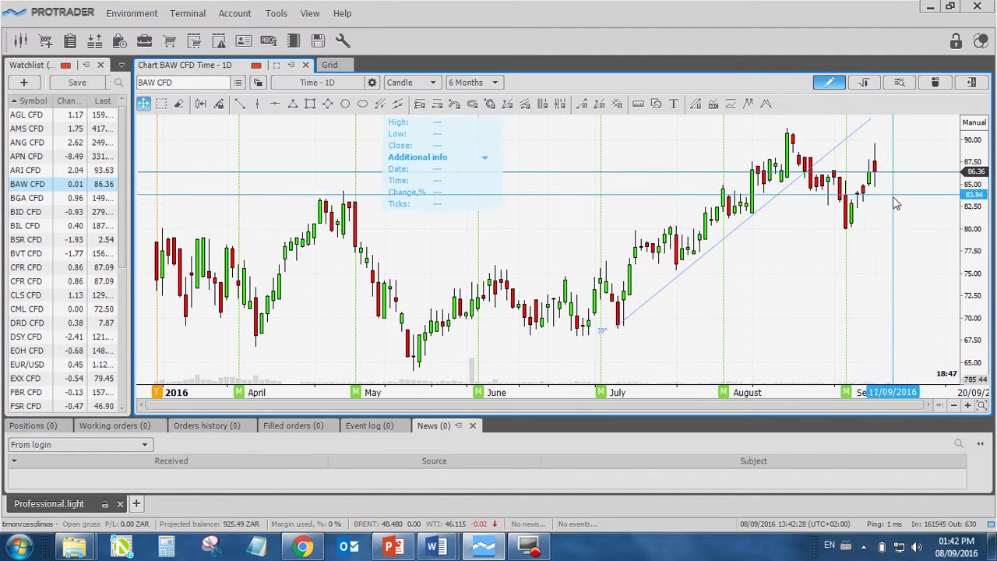
Step: Show the BGA CFD chart and draw a rising trend line from the early July low to the late August highs
{"action": "left_click", "coordinate": [35, 198]}
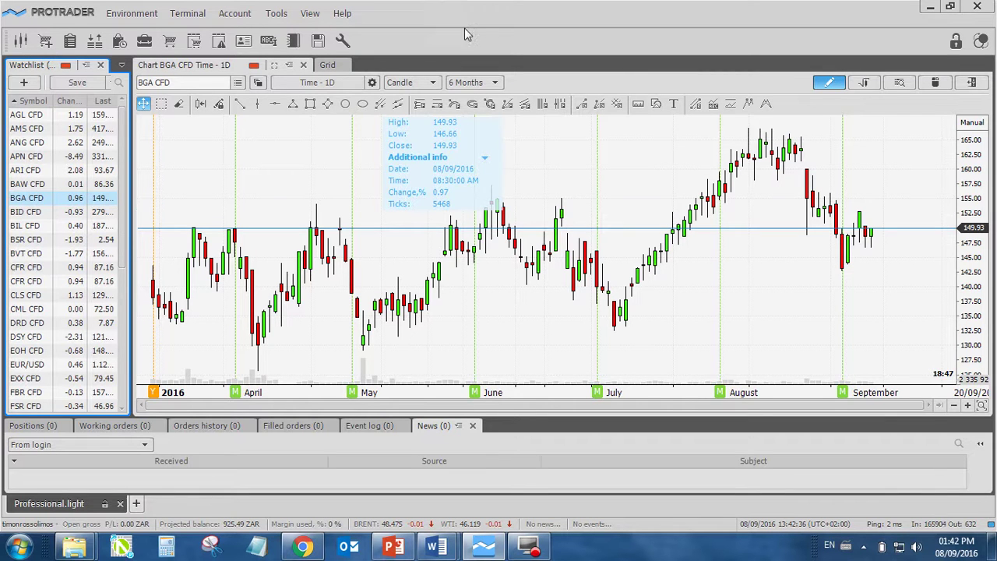
{"action": "left_click", "coordinate": [240, 104]}
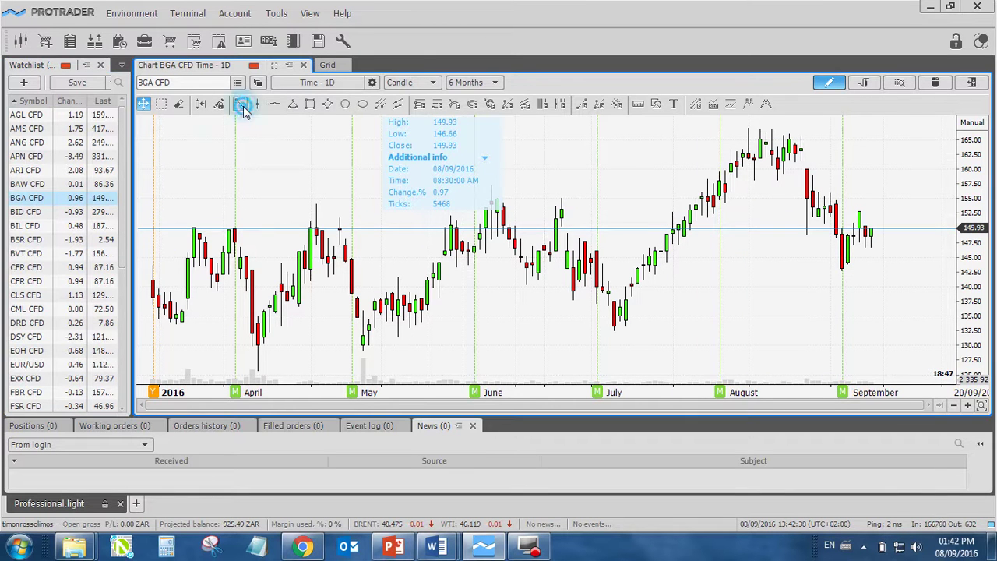
{"action": "mouse_move", "coordinate": [628, 327]}
{"action": "left_mouse_down"}
{"action": "mouse_move", "coordinate": [807, 115]}
{"action": "mouse_move", "coordinate": [802, 124]}
{"action": "left_mouse_up"}
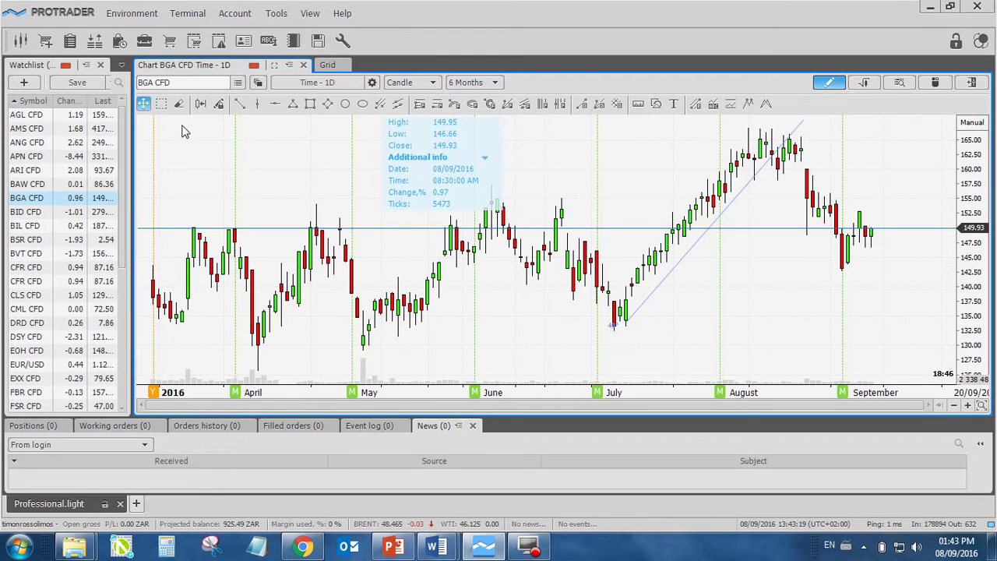
Step: Show the BID CFD chart and place a horizontal line at about 277.69 along the late July highs
{"action": "left_click", "coordinate": [39, 215]}
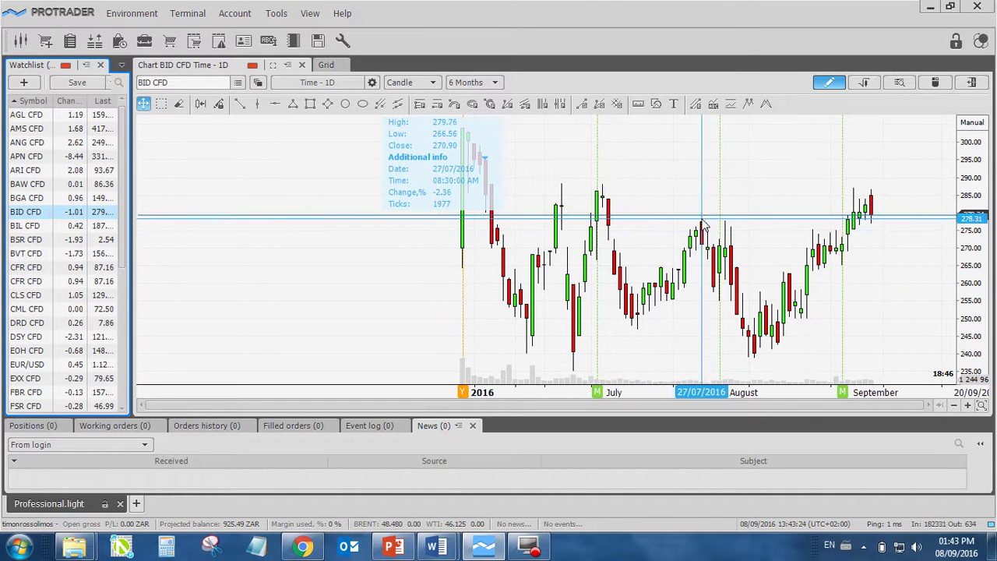
{"action": "left_click", "coordinate": [274, 103]}
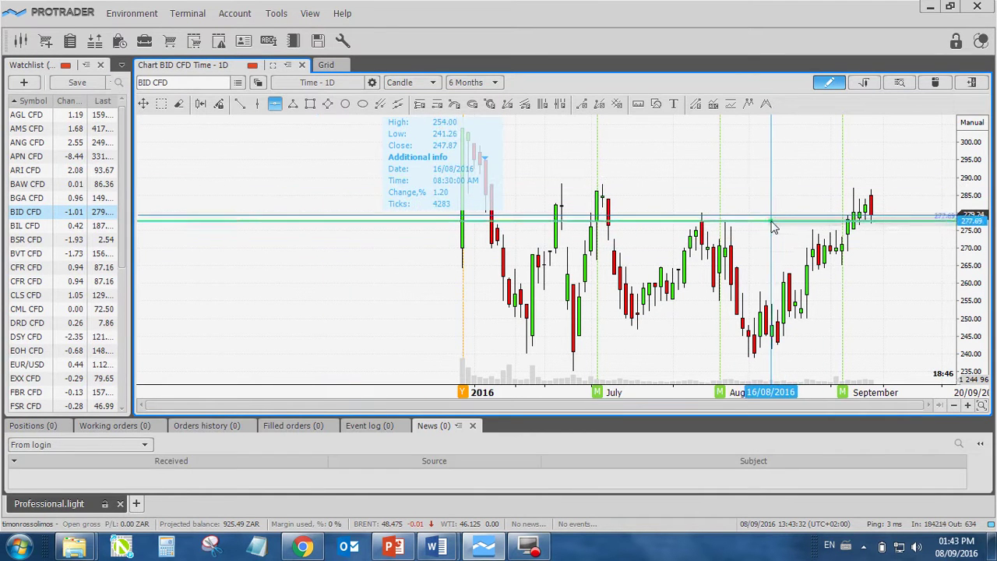
{"action": "left_click", "coordinate": [773, 219]}
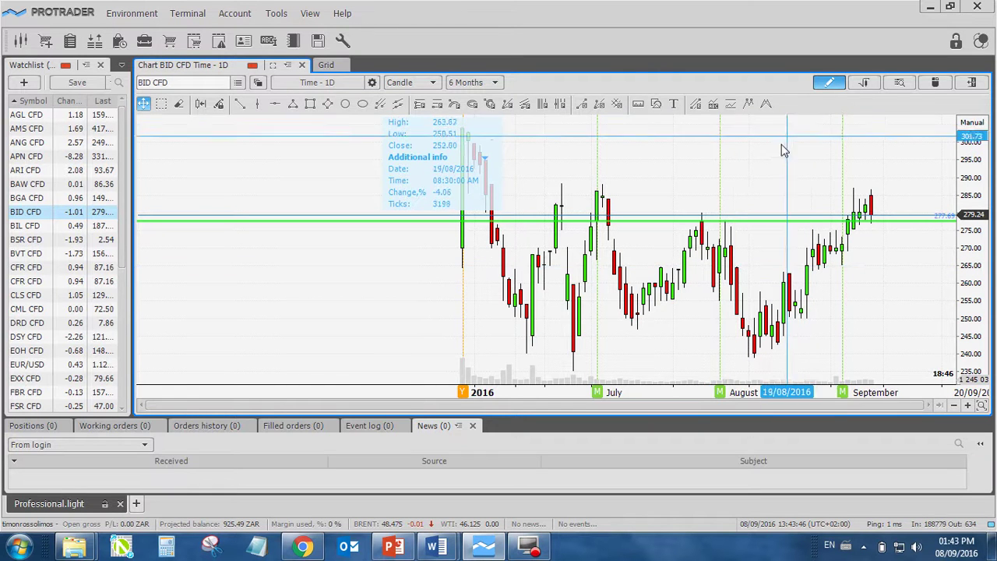
Step: Compress the BID CFD chart's price scale to examine the candles around the horizontal line, and view the BIL CFD chart
{"action": "left_click_drag", "start_coordinate": [973, 156], "coordinate": [972, 304]}
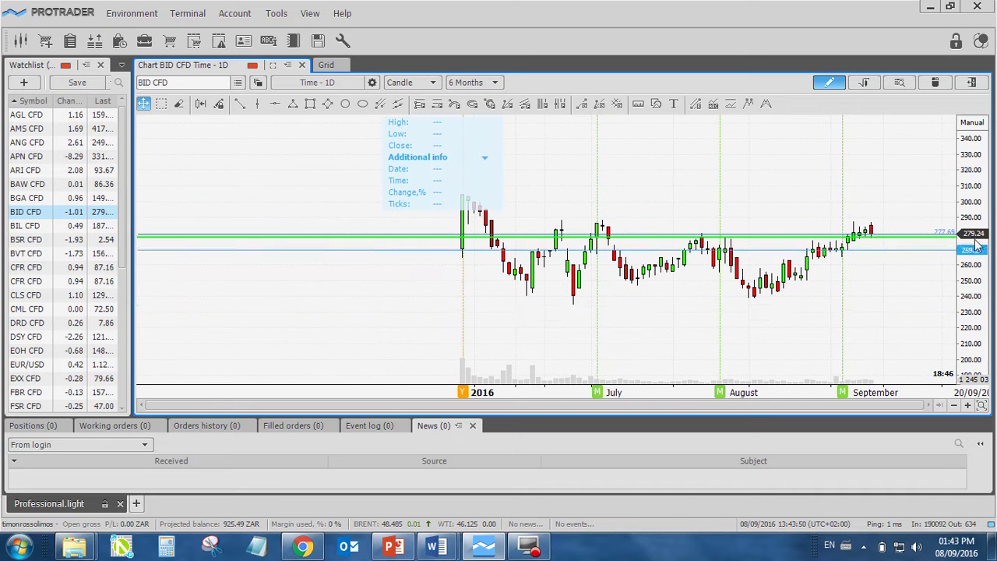
{"action": "left_click_drag", "start_coordinate": [980, 160], "coordinate": [971, 279]}
{"action": "left_click_drag", "start_coordinate": [973, 156], "coordinate": [966, 109]}
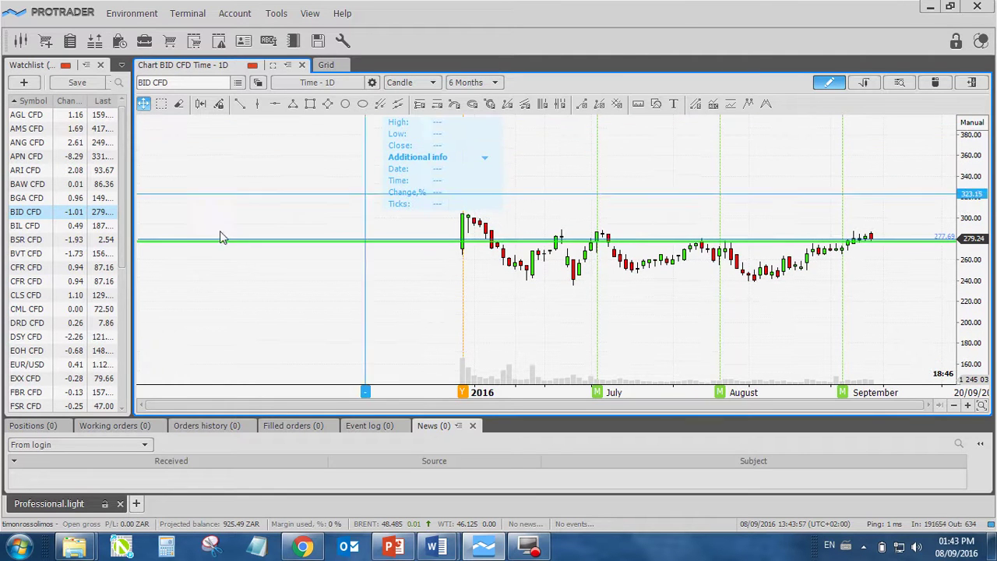
{"action": "left_click", "coordinate": [39, 226]}
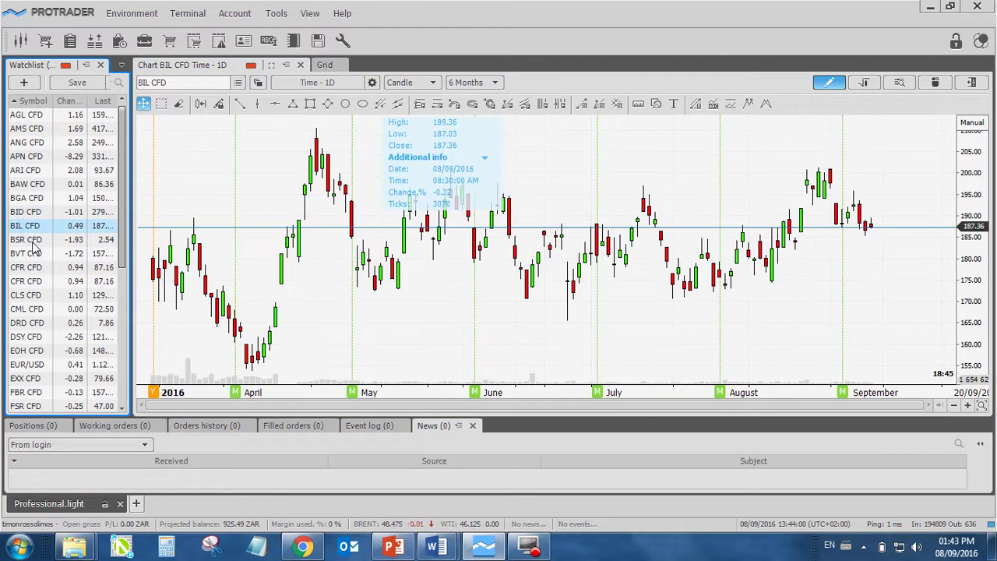
{"action": "left_click", "coordinate": [31, 215]}
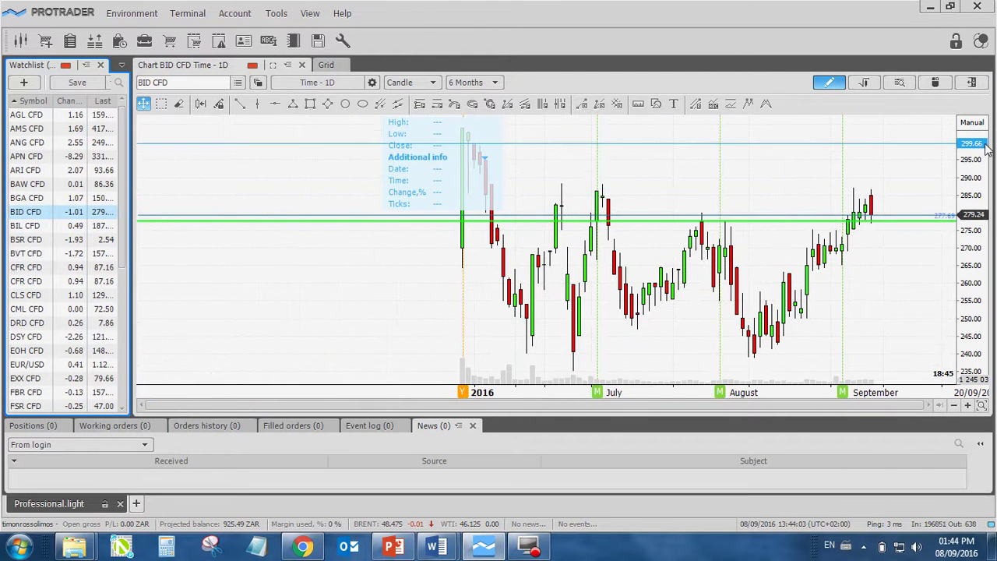
{"action": "left_click_drag", "start_coordinate": [978, 140], "coordinate": [977, 226]}
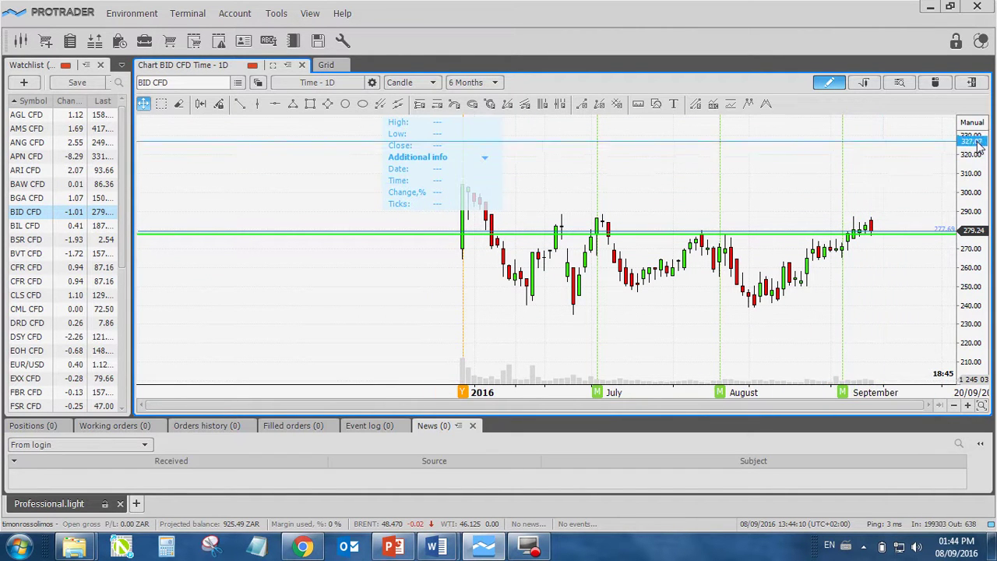
{"action": "left_click_drag", "start_coordinate": [973, 138], "coordinate": [958, 107]}
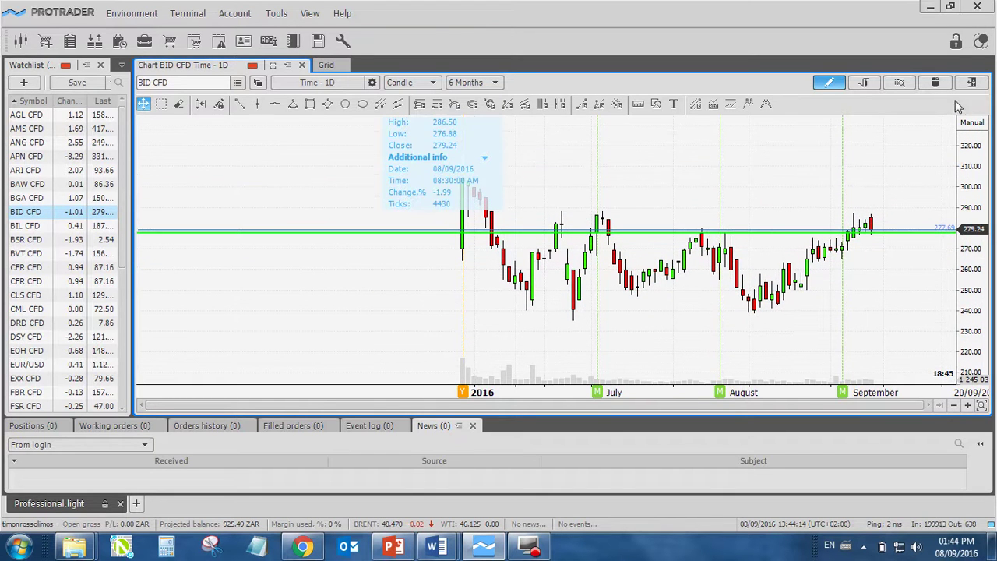
{"action": "left_click", "coordinate": [39, 226]}
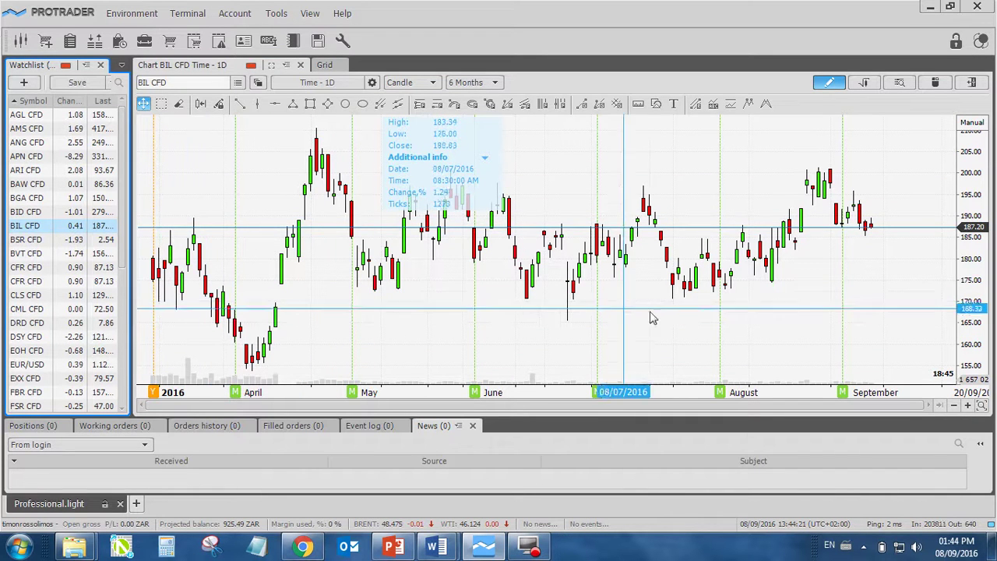
Step: Show the BSR CFD chart with a compressed price scale and place a horizontal line at about 2.56 along the lows
{"action": "left_click", "coordinate": [28, 244]}
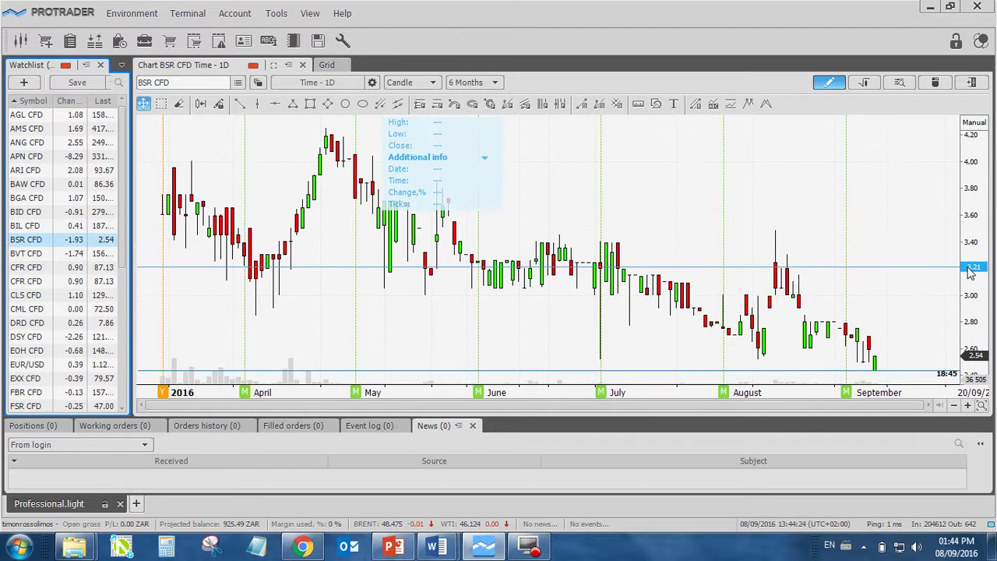
{"action": "left_click_drag", "start_coordinate": [970, 269], "coordinate": [974, 332]}
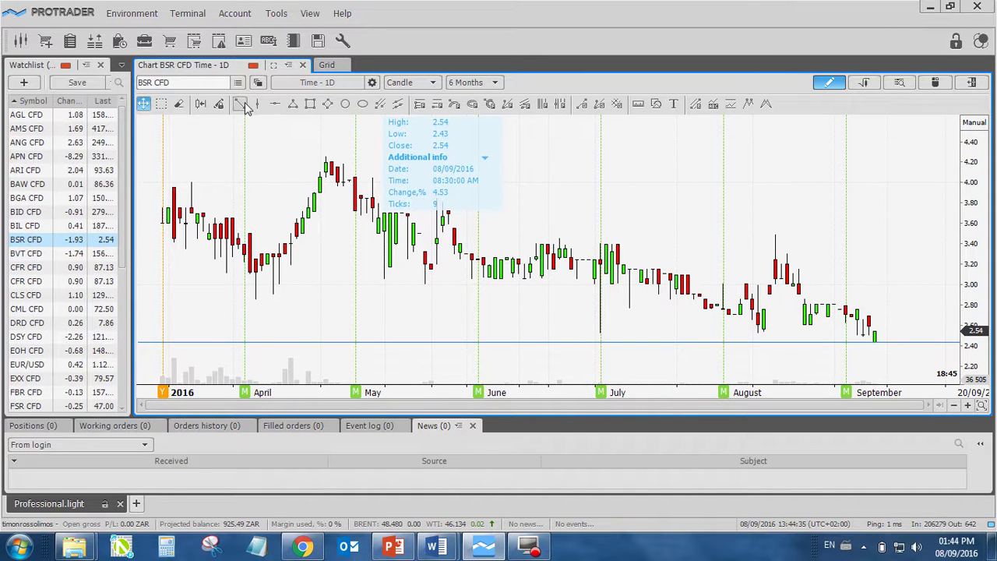
{"action": "left_click", "coordinate": [275, 104]}
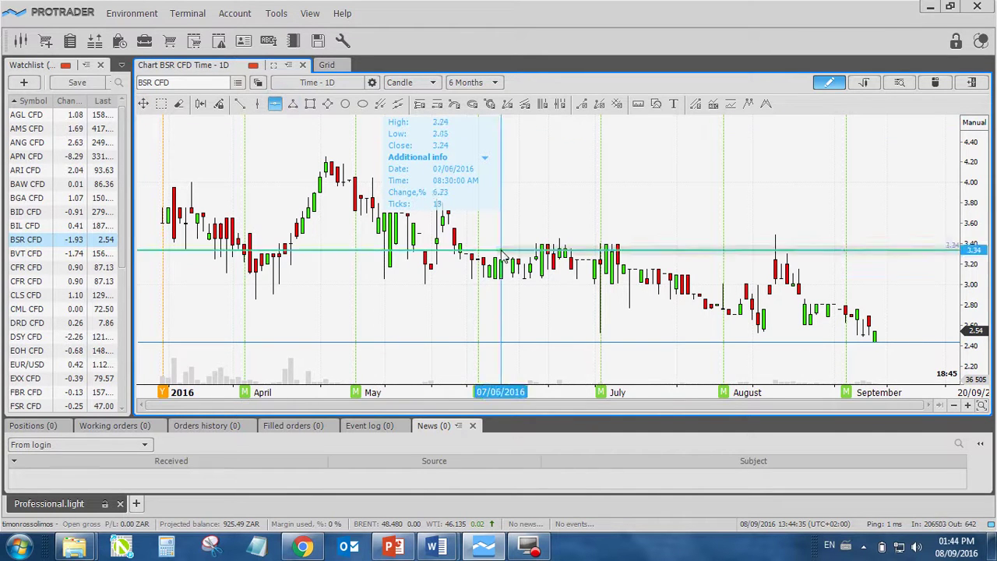
{"action": "left_click", "coordinate": [696, 333]}
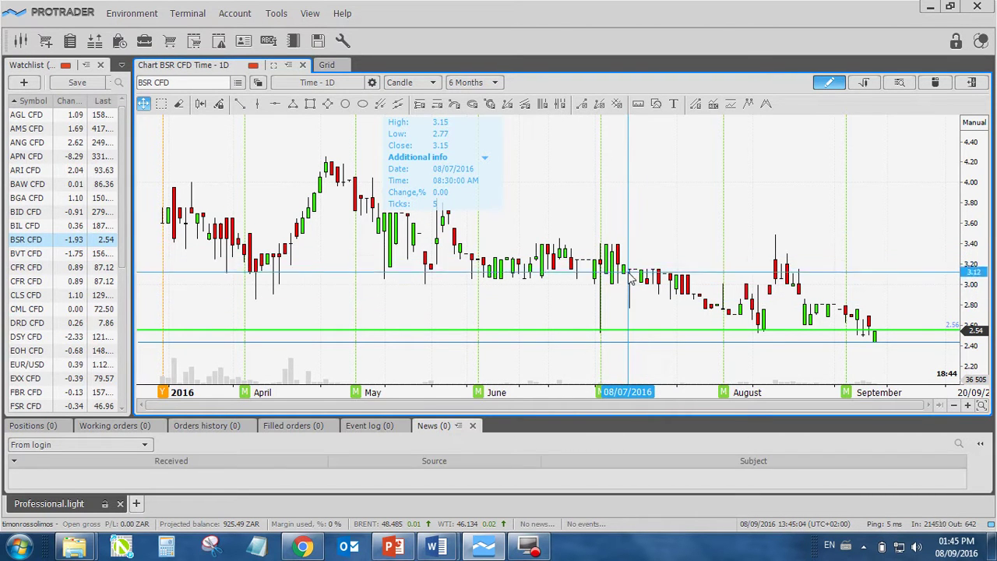
Step: Review the daily charts of the watchlist instruments from BVT CFD through EOH CFD and on to EUR/USD
{"action": "left_click", "coordinate": [35, 253]}
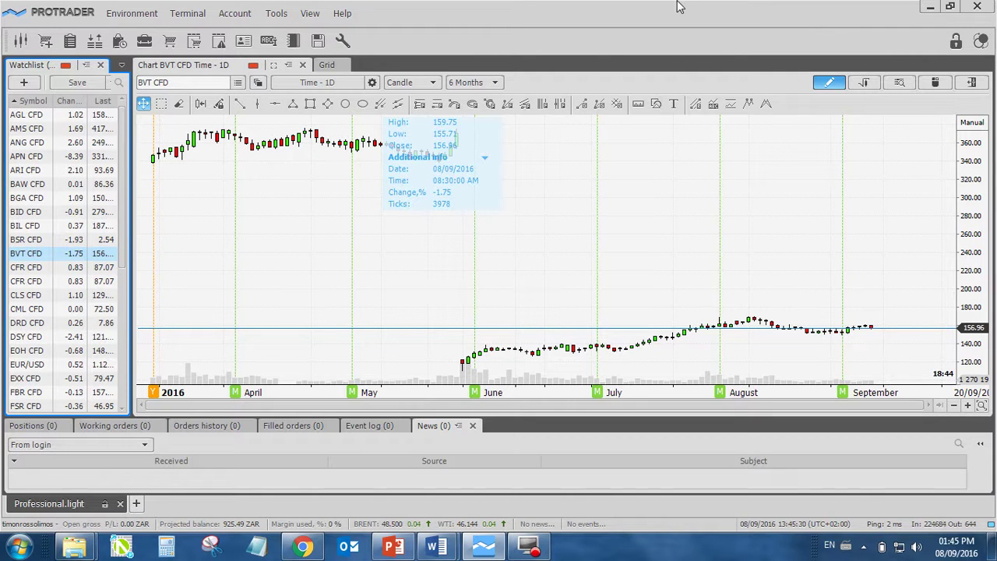
{"action": "left_click", "coordinate": [41, 267]}
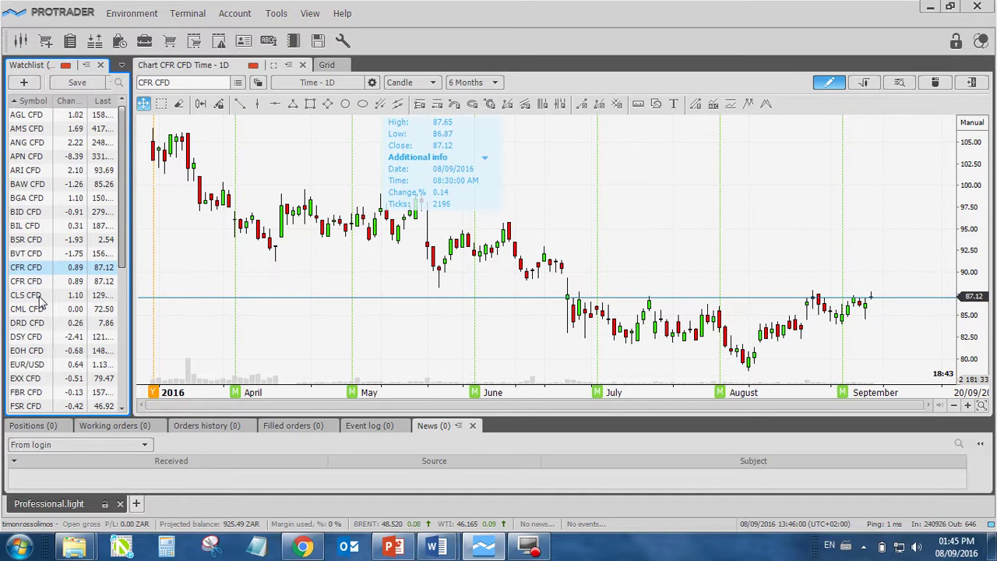
{"action": "left_click", "coordinate": [39, 281]}
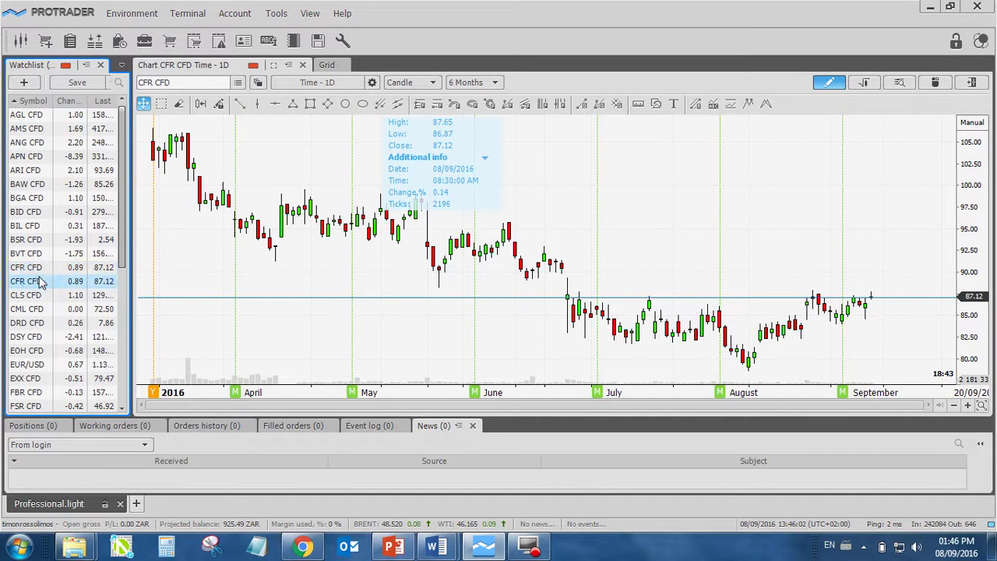
{"action": "key", "text": "Down"}
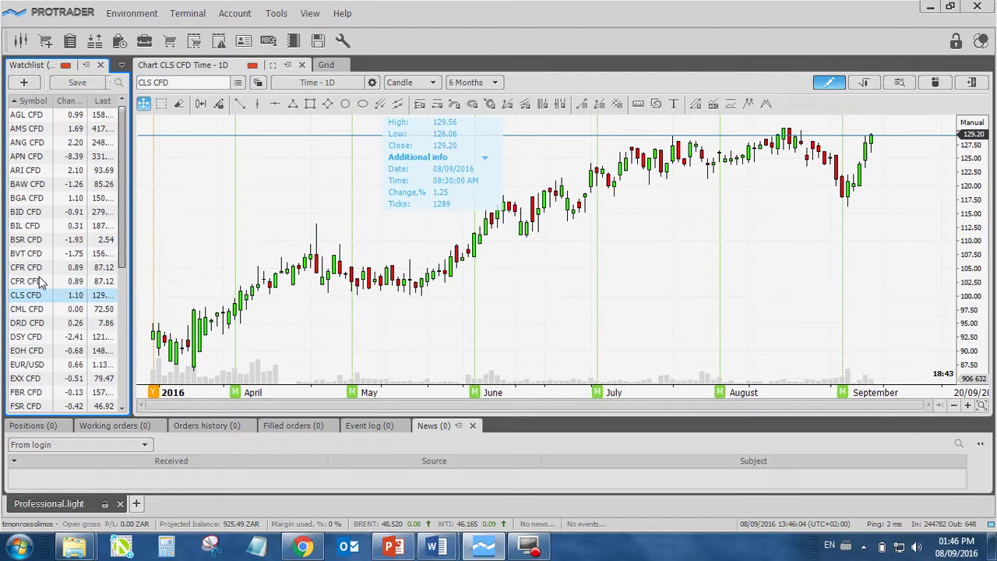
{"action": "key", "text": "Down"}
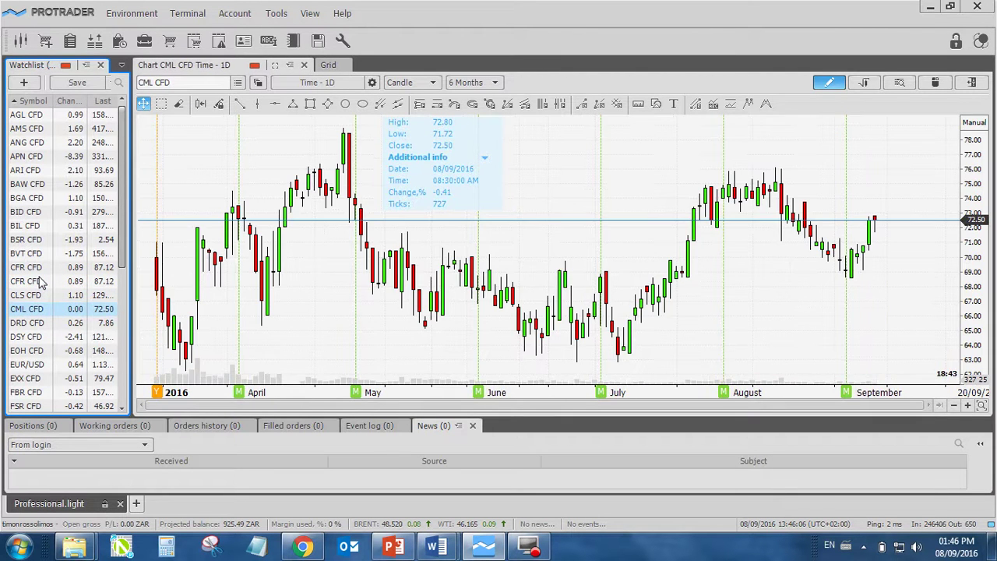
{"action": "key", "text": "Down"}
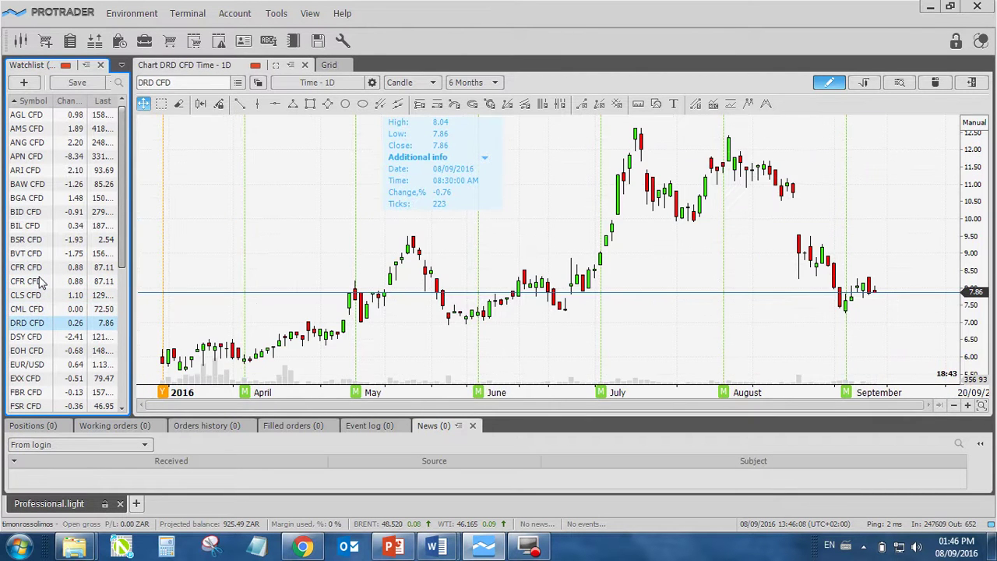
{"action": "key", "text": "Down"}
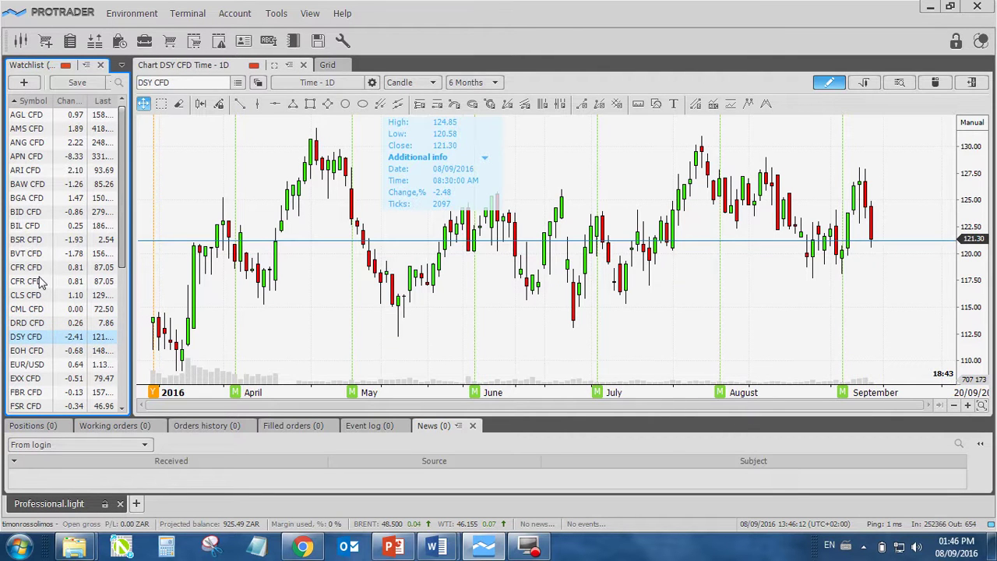
{"action": "key", "text": "Down"}
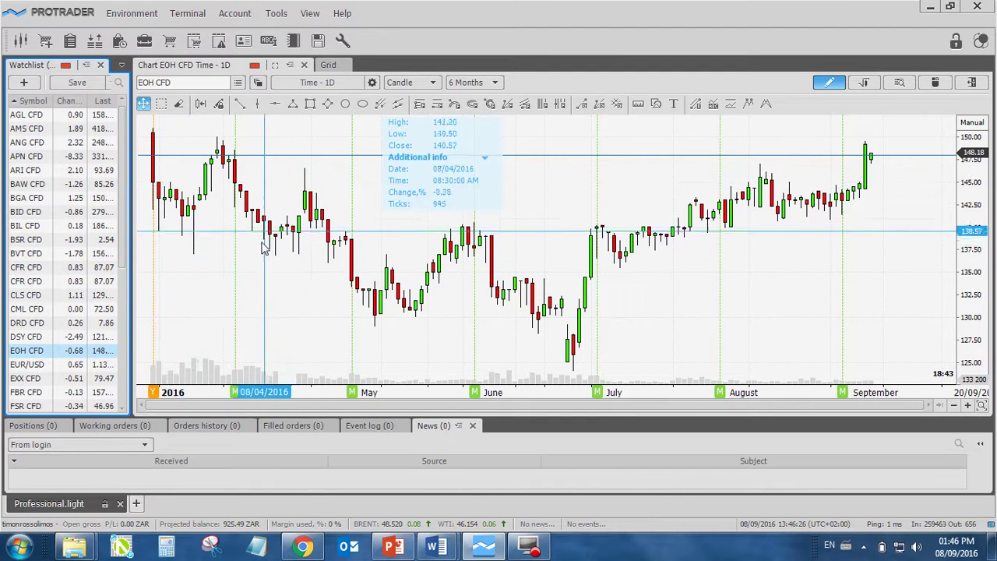
{"action": "left_click", "coordinate": [34, 365]}
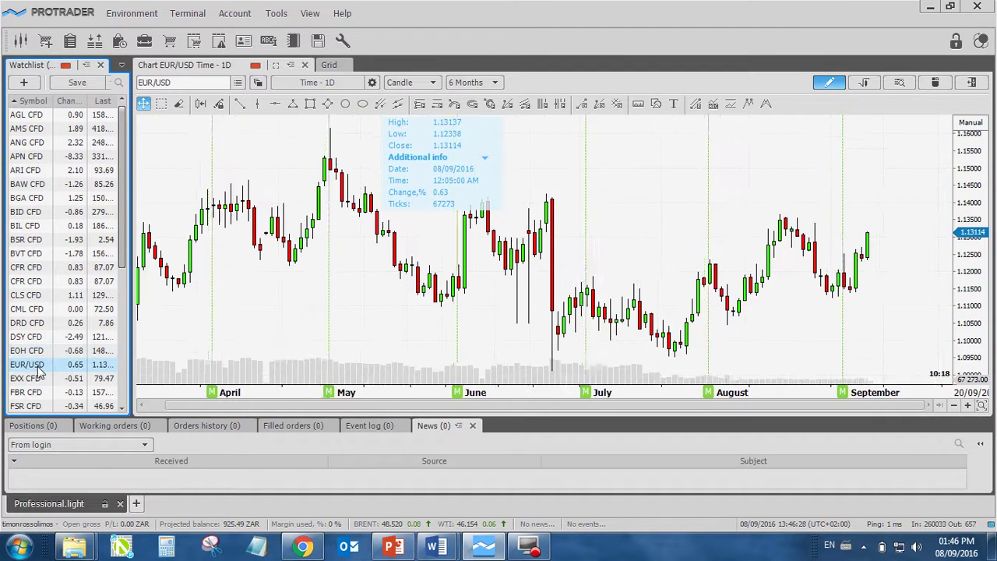
Step: Review the daily charts of EXX CFD, FBR CFD, FSR CFD, GFI CFD and GND CFD in watchlist order
{"action": "left_click", "coordinate": [36, 377]}
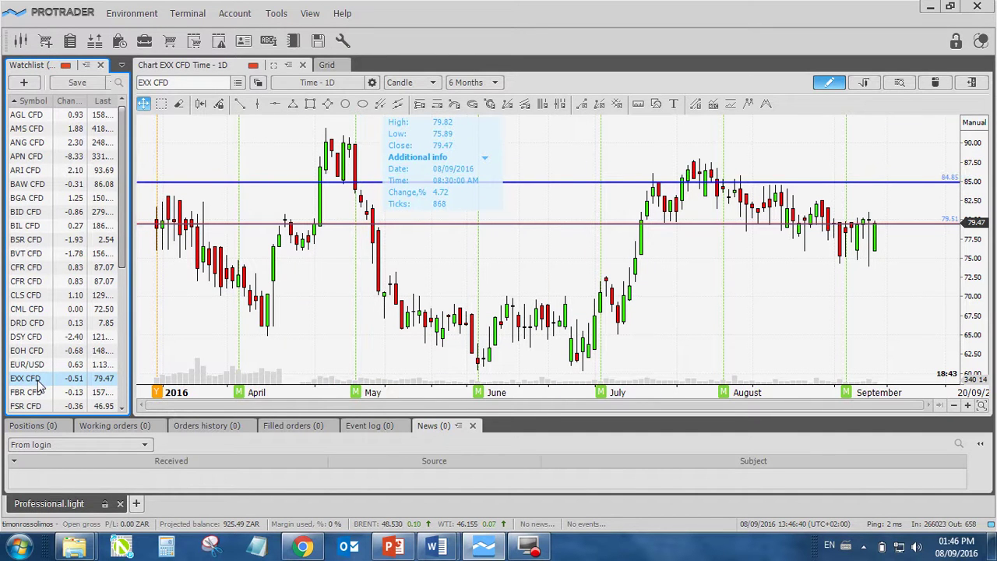
{"action": "key", "text": "Down"}
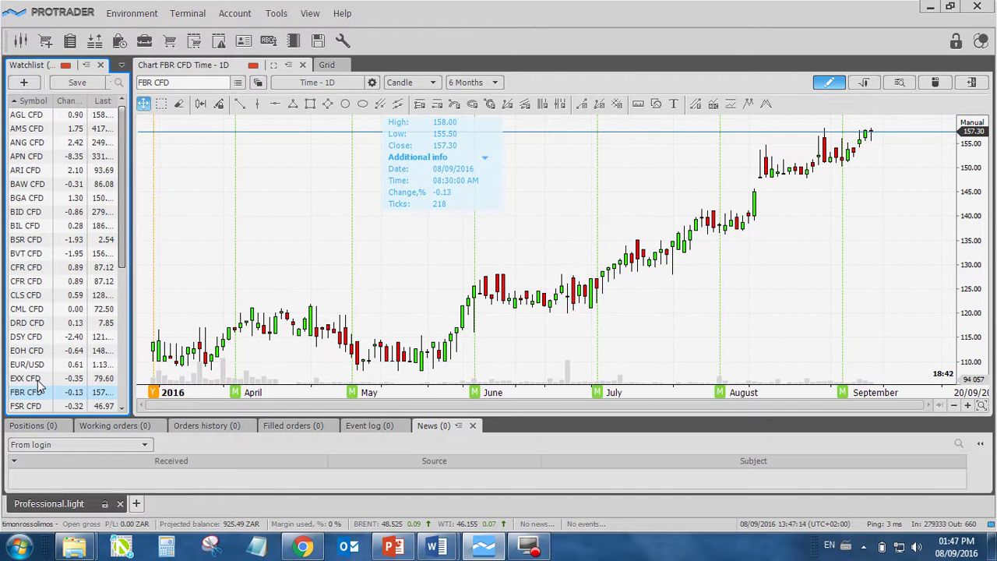
{"action": "key", "text": "Down"}
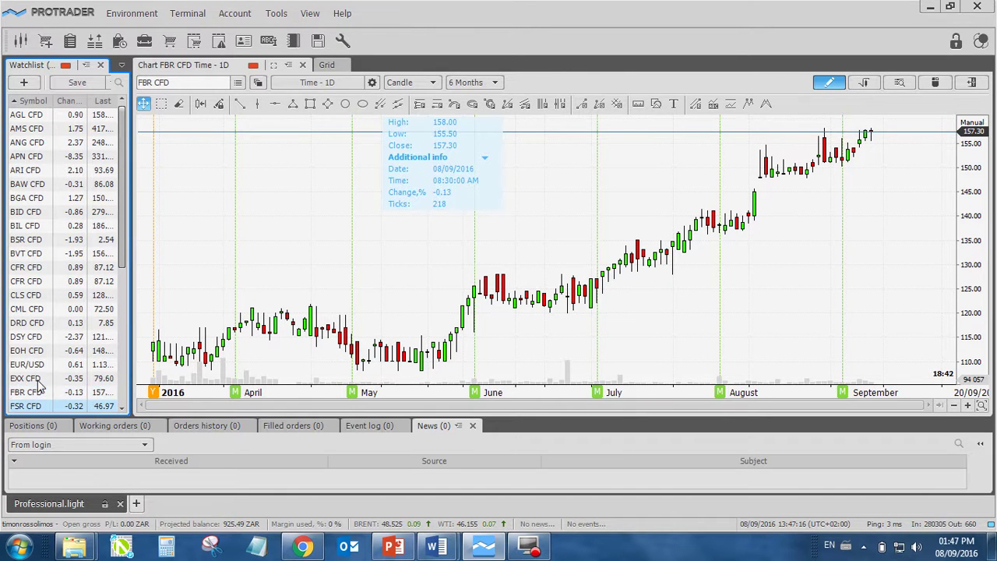
{"action": "key", "text": "Up"}
{"action": "key", "text": "Down"}
{"action": "key", "text": "Up"}
{"action": "key", "text": "Down"}
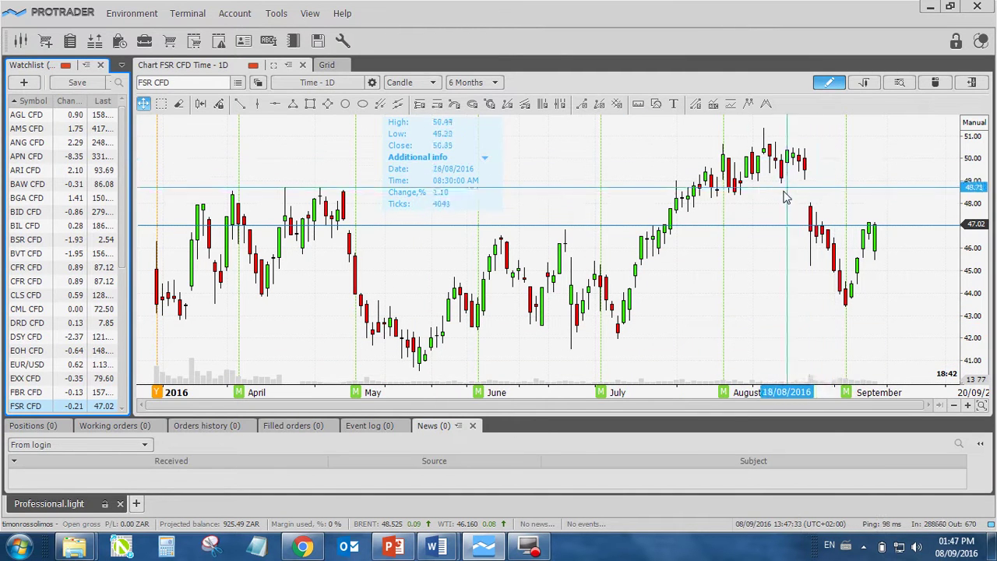
{"action": "left_click", "coordinate": [23, 407]}
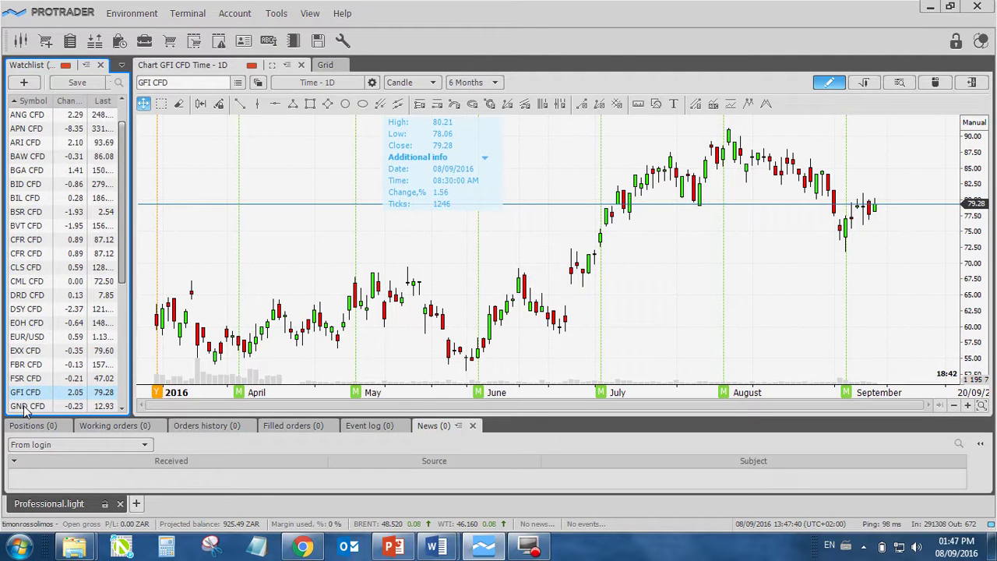
{"action": "left_click", "coordinate": [24, 407]}
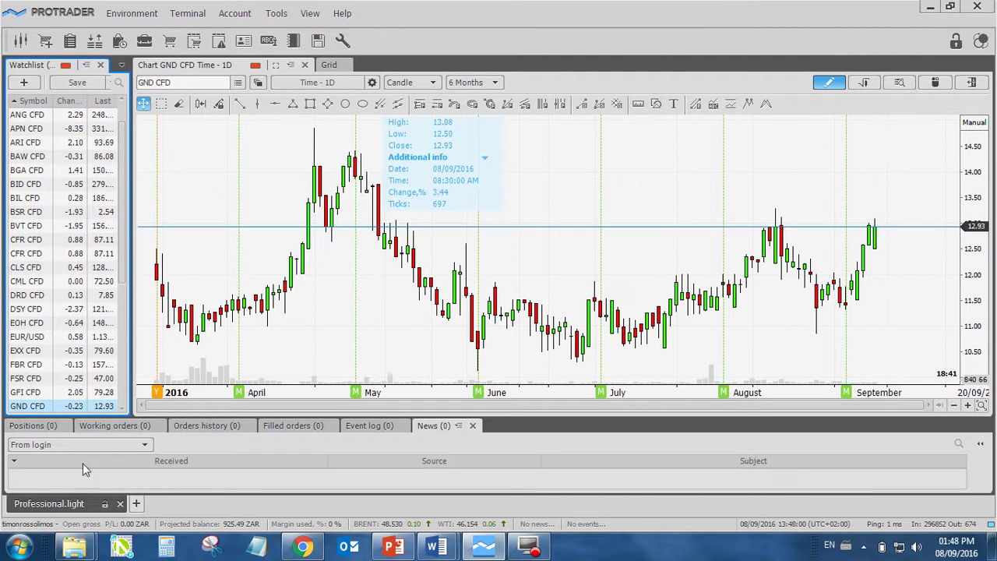
Step: Continue through the watchlist from GRF CFD to INL CFD, examining each daily chart for notable price patterns
{"action": "left_click", "coordinate": [121, 408]}
{"action": "left_click", "coordinate": [121, 408]}
{"action": "left_click", "coordinate": [121, 407]}
{"action": "left_click", "coordinate": [121, 407]}
{"action": "left_click", "coordinate": [121, 407]}
{"action": "left_click", "coordinate": [37, 350]}
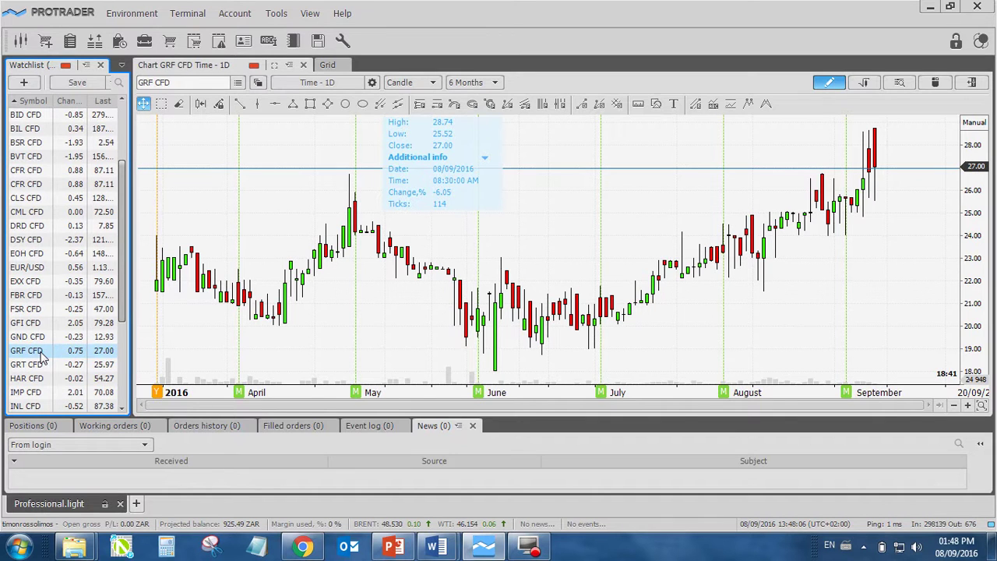
{"action": "key", "text": "Down"}
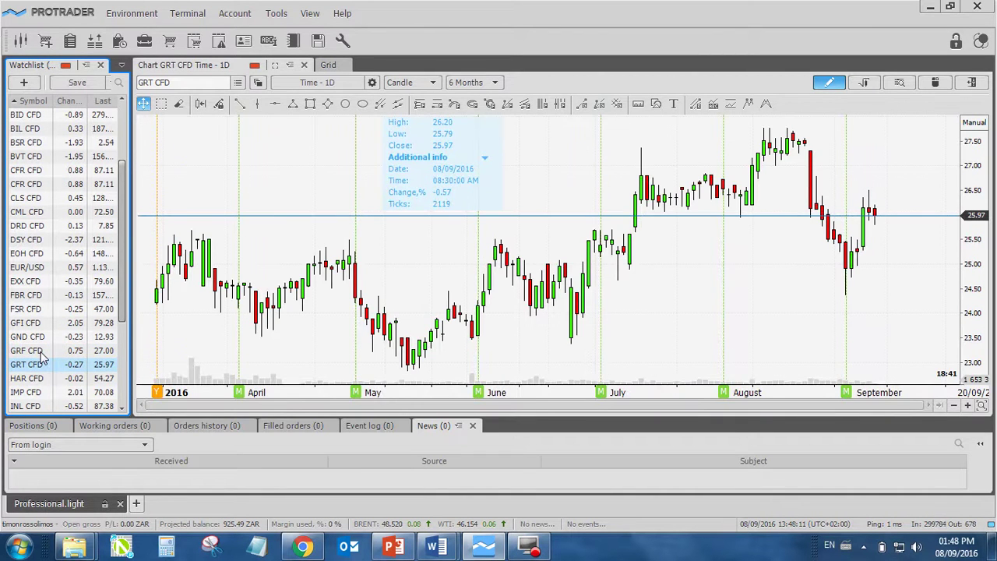
{"action": "key", "text": "Down"}
{"action": "key", "text": "Down"}
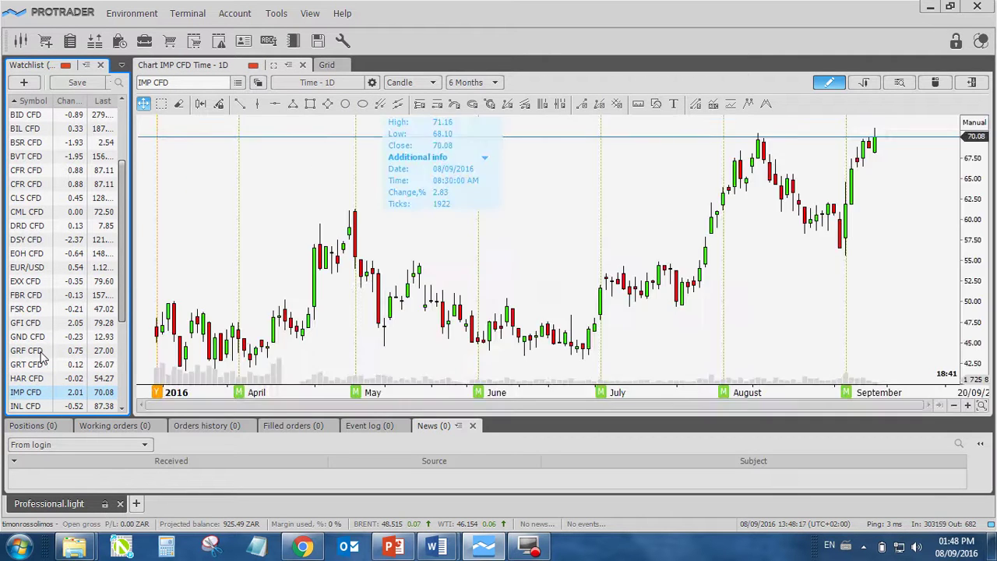
{"action": "key", "text": "Down"}
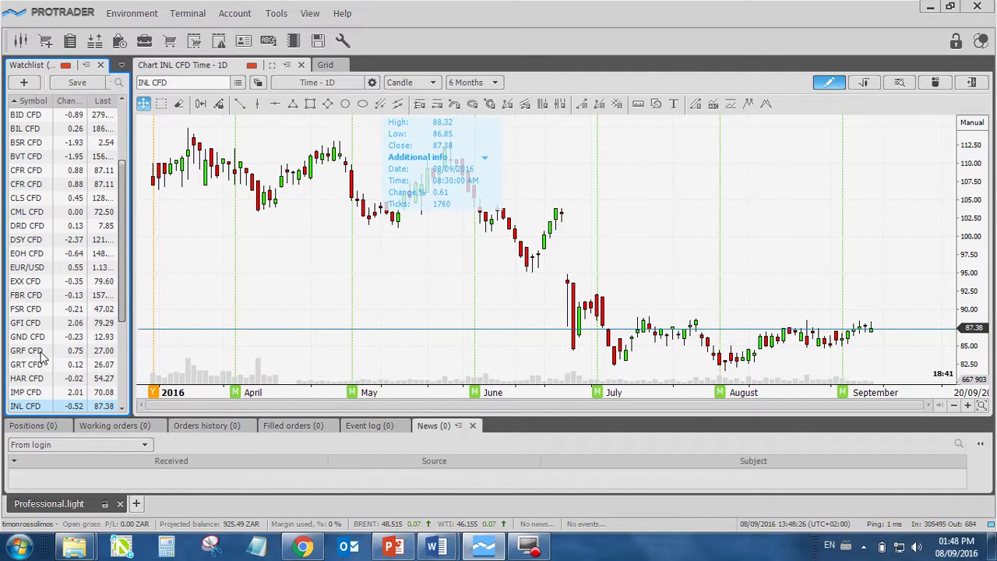
Step: Examine the daily charts of IPL CFD, KIO CFD, LBH CFD and LEW CFD
{"action": "key", "text": "Down"}
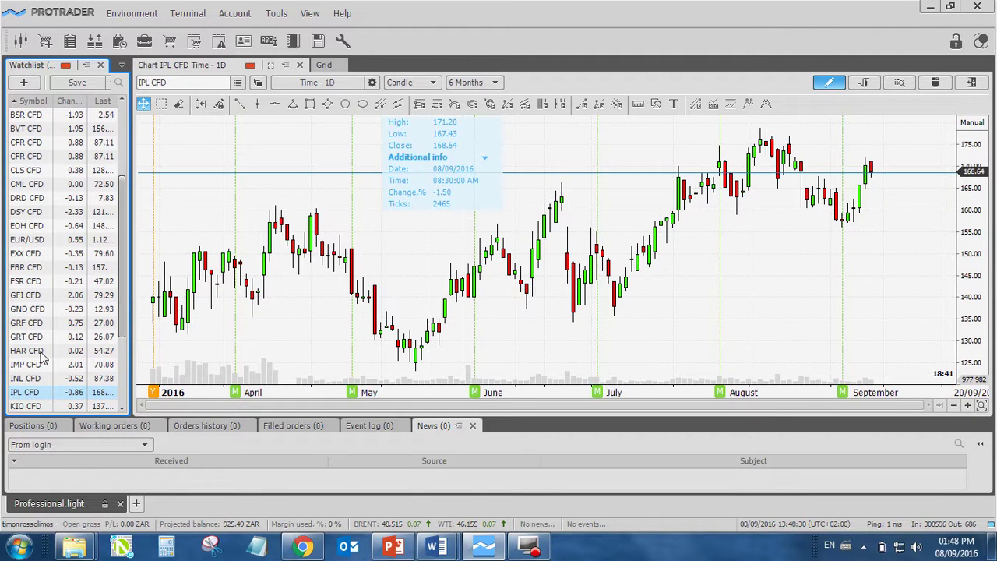
{"action": "key", "text": "Down"}
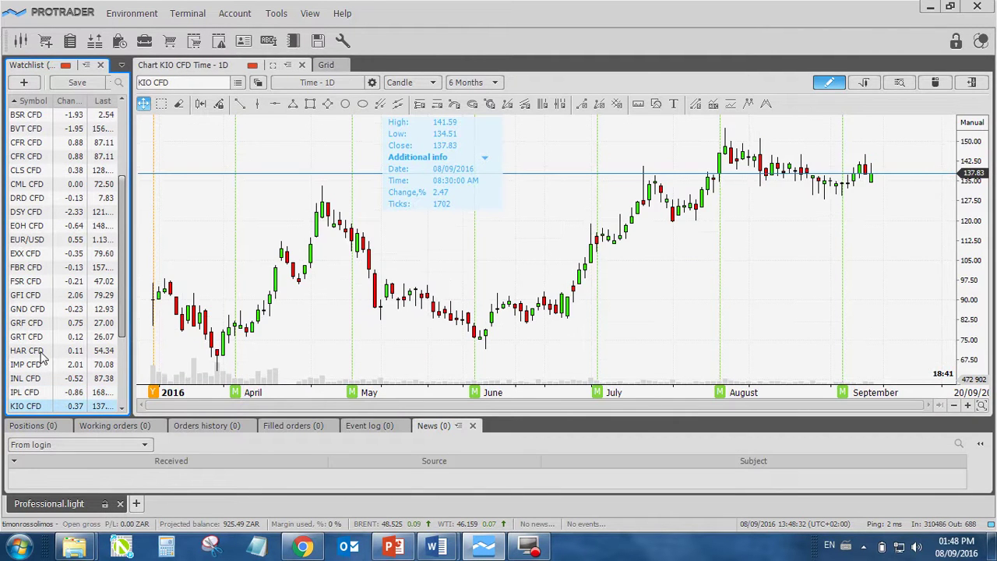
{"action": "key", "text": "Down"}
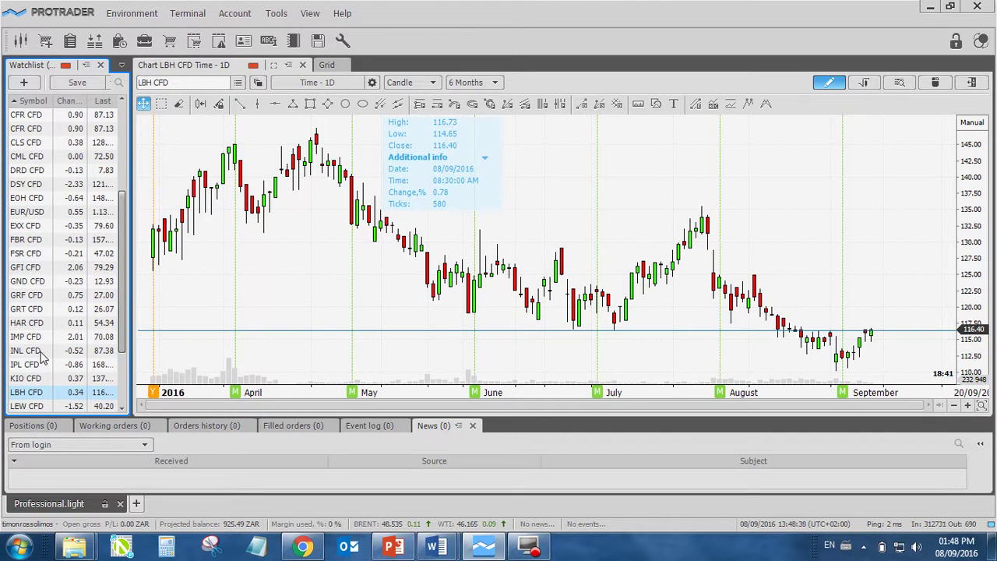
{"action": "key", "text": "Up"}
{"action": "key", "text": "Down"}
{"action": "key", "text": "Down"}
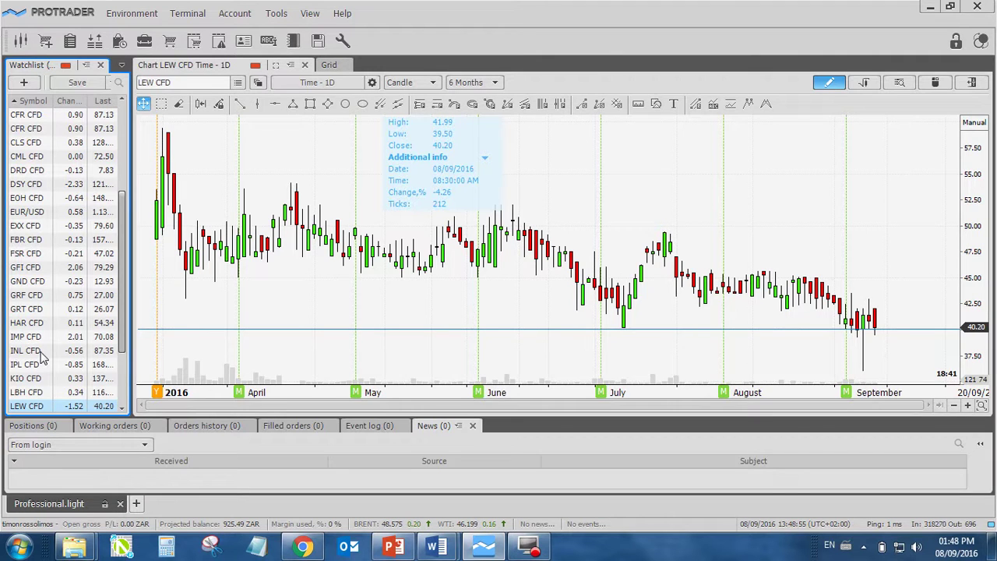
Step: Show the LON CFD chart and draw a rising trend line from the late June low under the early September lows, extending past the last candle
{"action": "key", "text": "Down"}
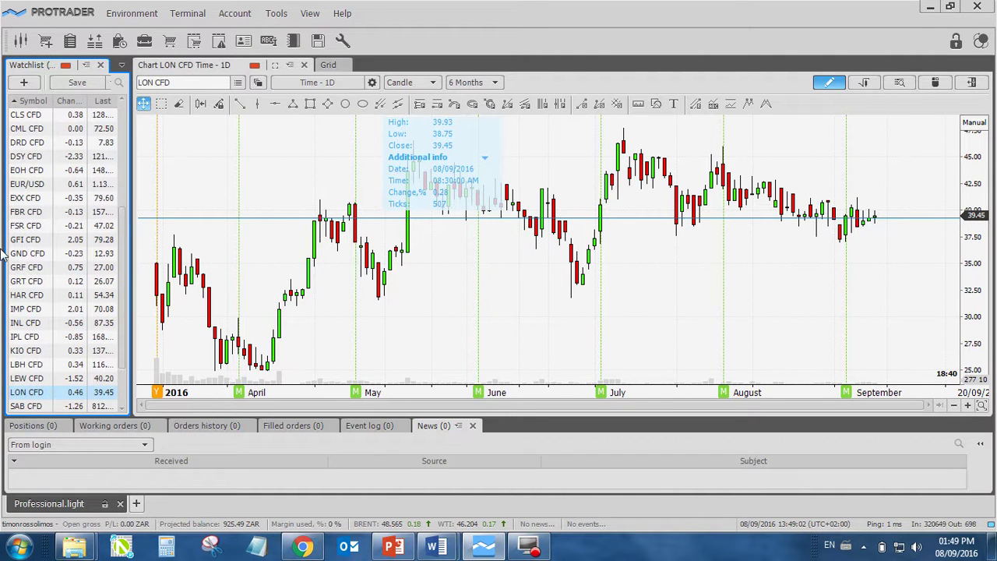
{"action": "left_click", "coordinate": [241, 105]}
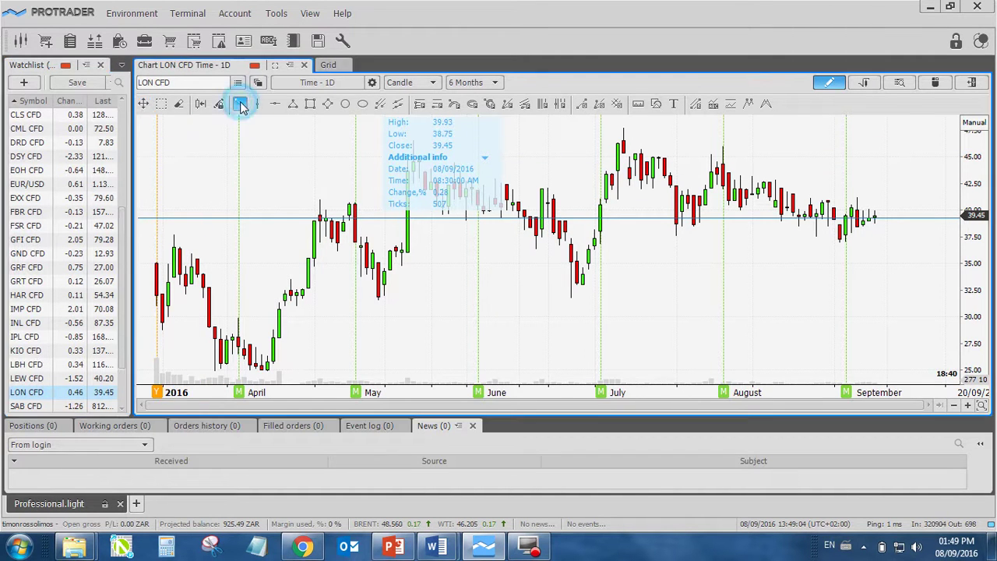
{"action": "left_click", "coordinate": [581, 289]}
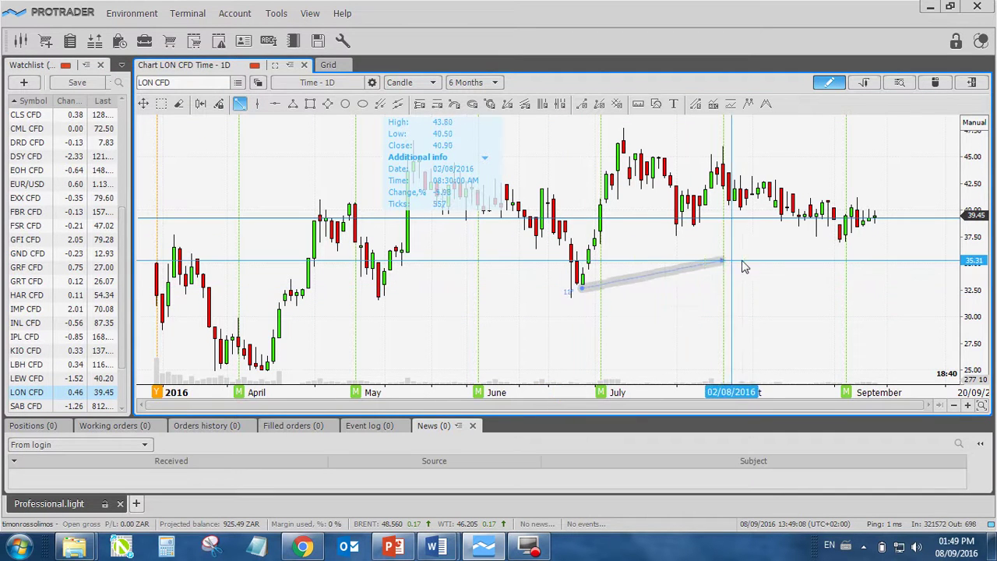
{"action": "left_click", "coordinate": [941, 223]}
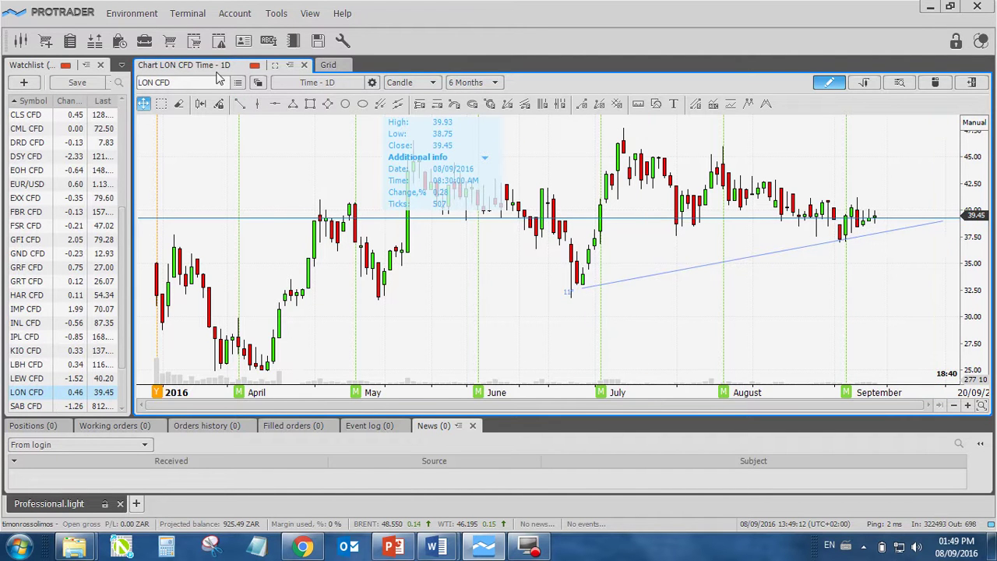
Step: Draw a falling trend line from the early July high to the rising line's end, and place a horizontal line at about 46.61
{"action": "left_click", "coordinate": [240, 103]}
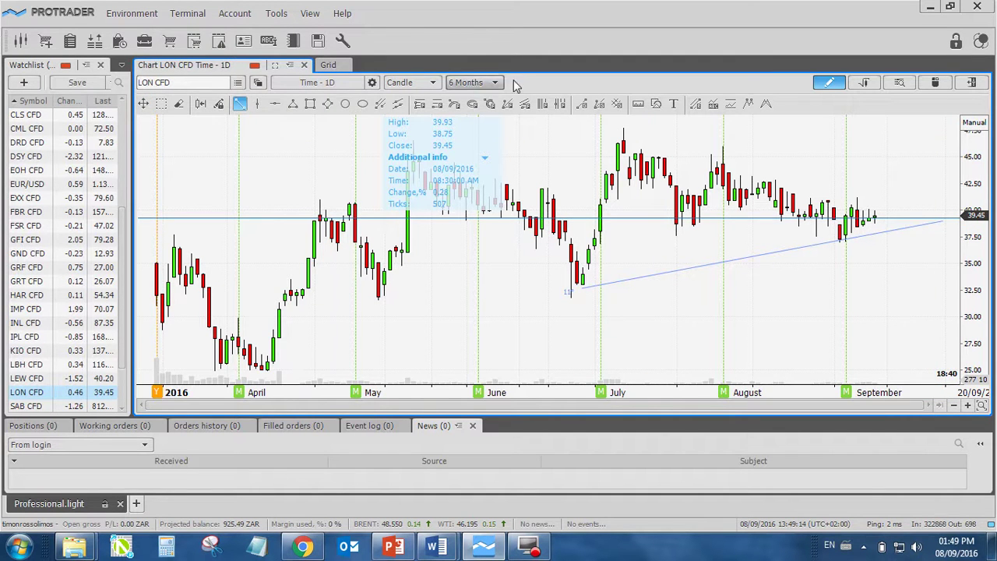
{"action": "left_click", "coordinate": [623, 140]}
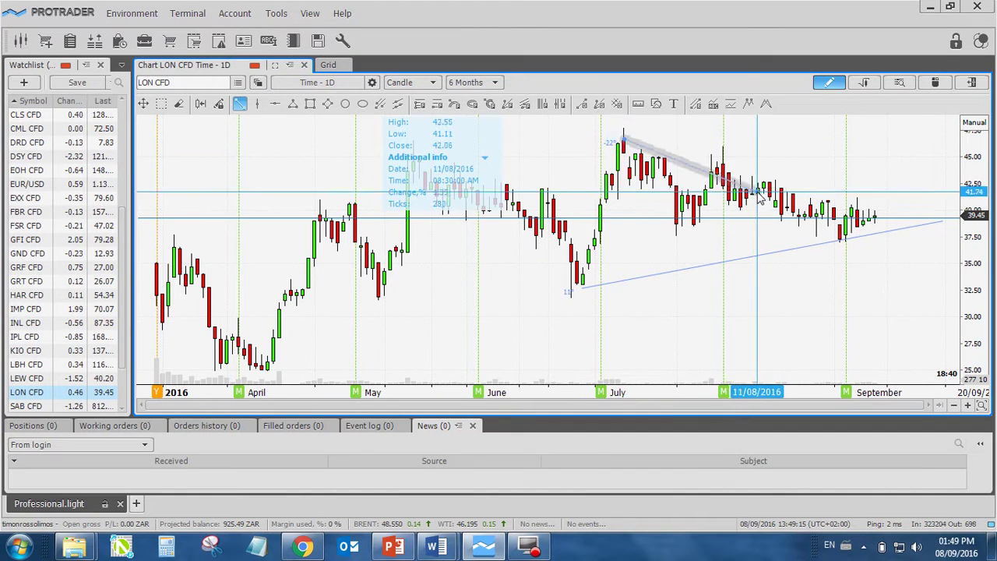
{"action": "left_click", "coordinate": [945, 223]}
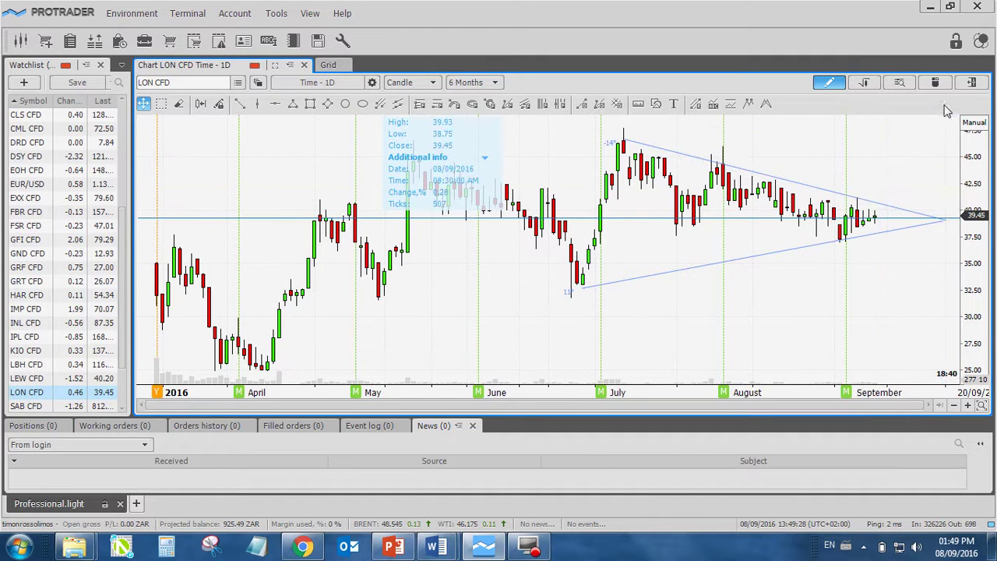
{"action": "left_click", "coordinate": [274, 104]}
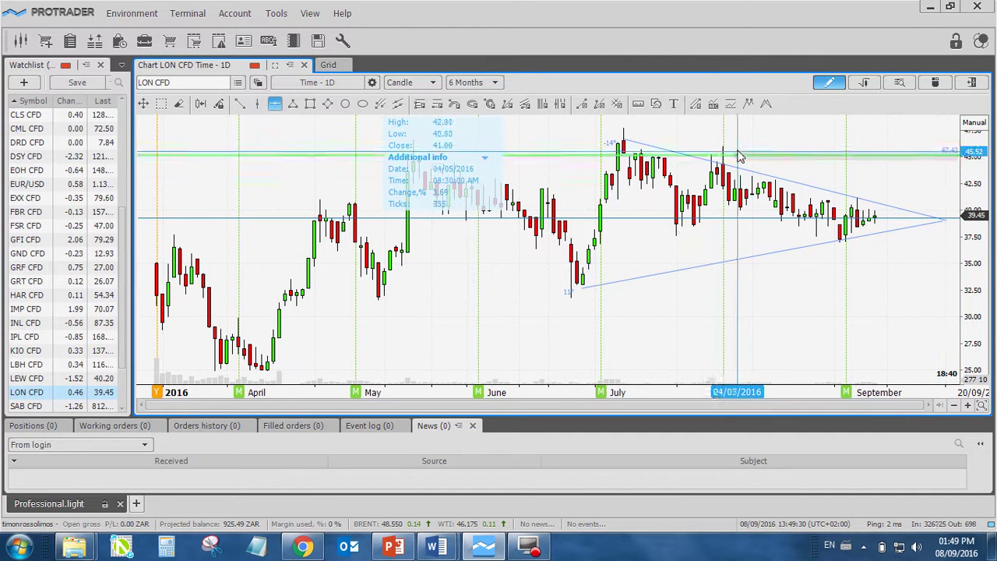
{"action": "left_click", "coordinate": [638, 142]}
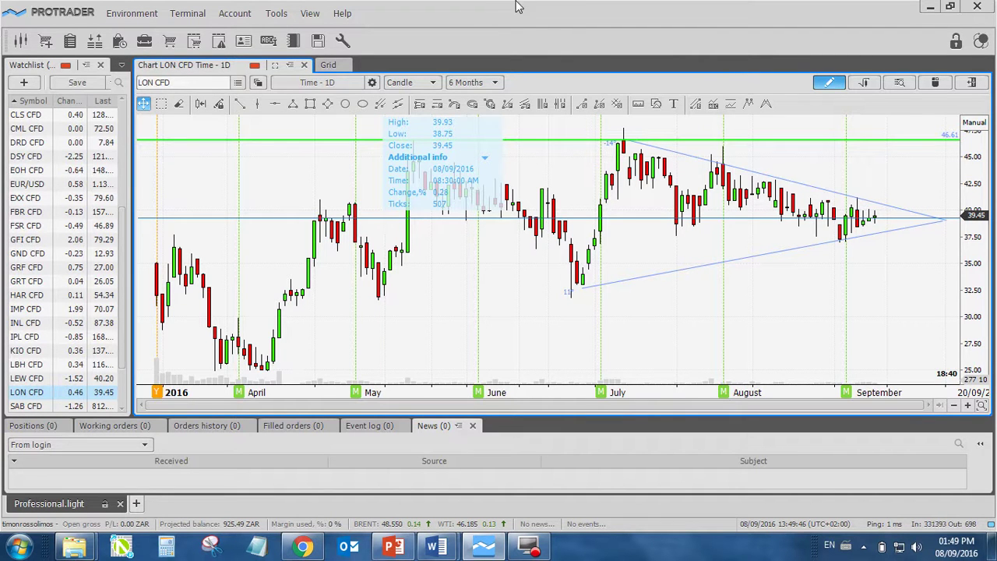
Step: Compare the SAB CFD and LON CFD charts with their marked lines, and view the SAB.J chart
{"action": "left_click", "coordinate": [48, 406]}
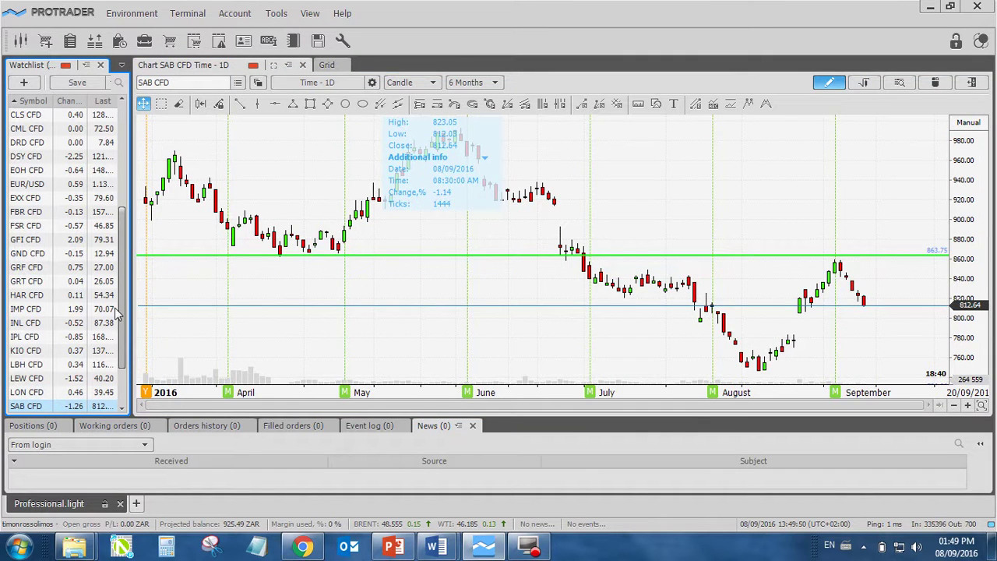
{"action": "key", "text": "Up"}
{"action": "key", "text": "Down"}
{"action": "key", "text": "Up"}
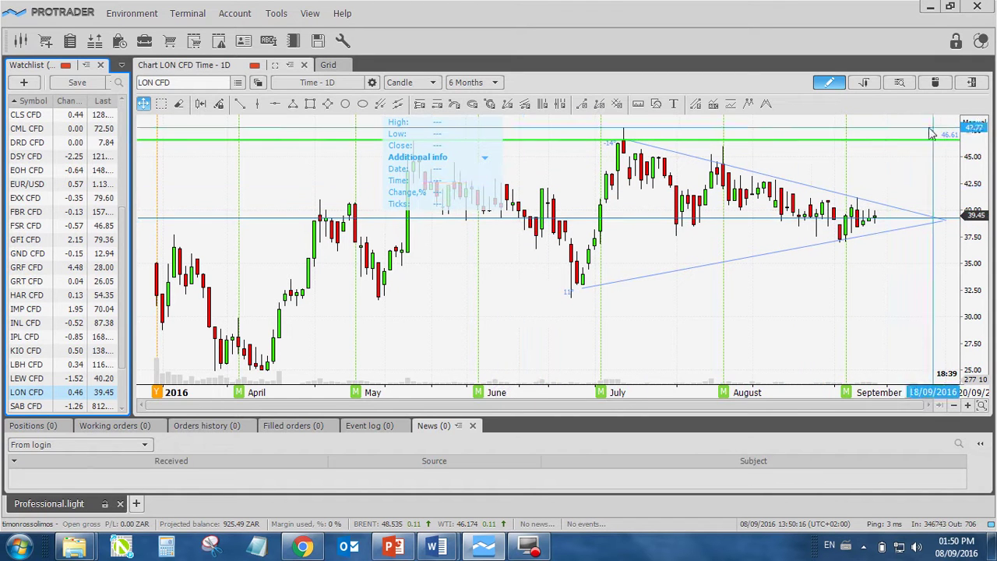
{"action": "left_click", "coordinate": [35, 396]}
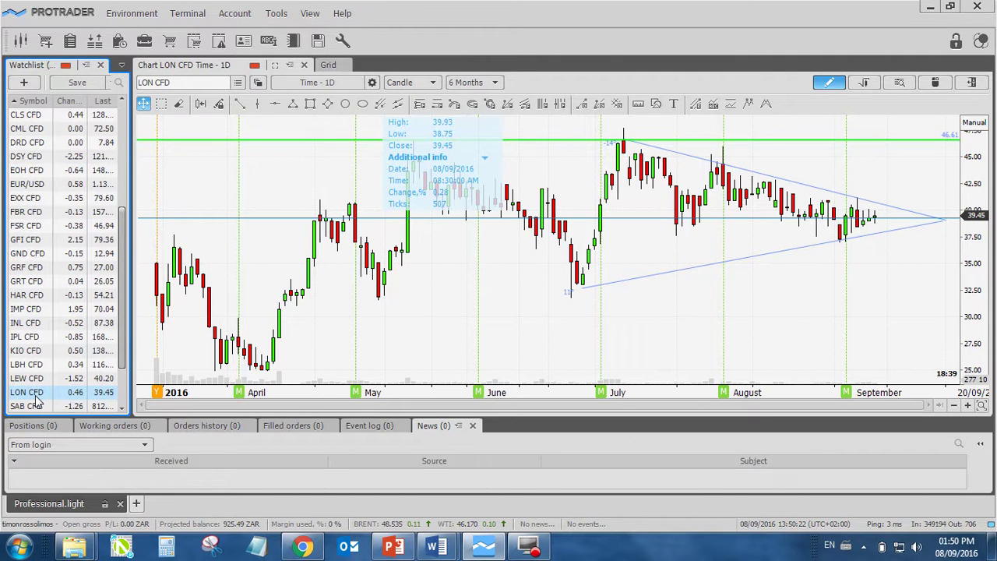
{"action": "left_click", "coordinate": [35, 402]}
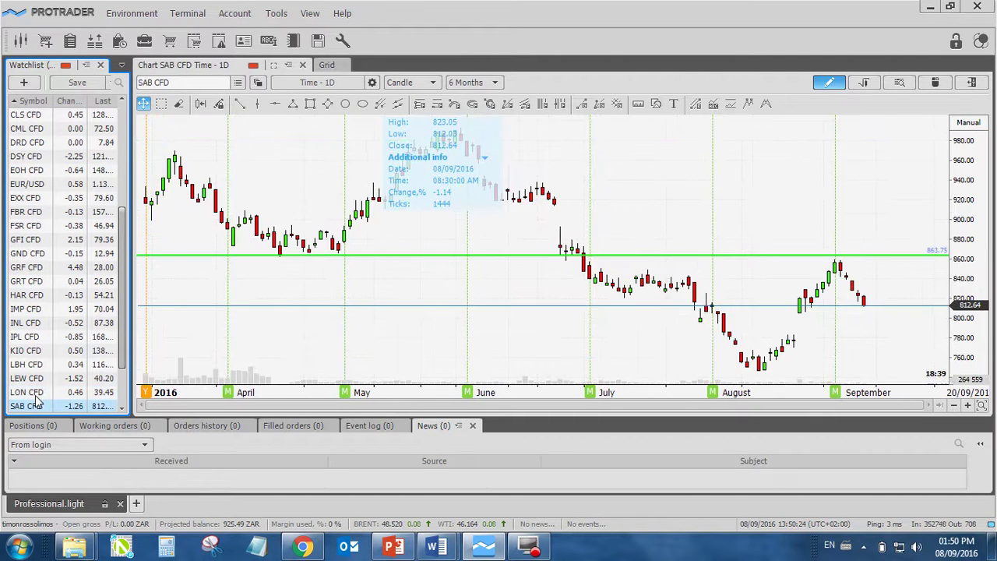
{"action": "key", "text": "Down"}
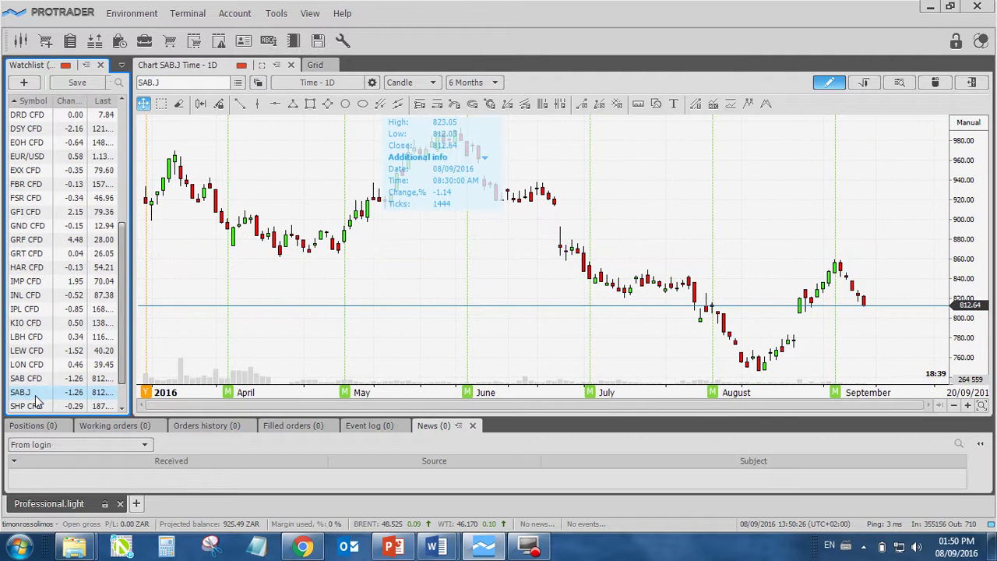
Step: Show the SHP CFD chart and place a horizontal support line at about 185.10 near the early September lows
{"action": "key", "text": "Down"}
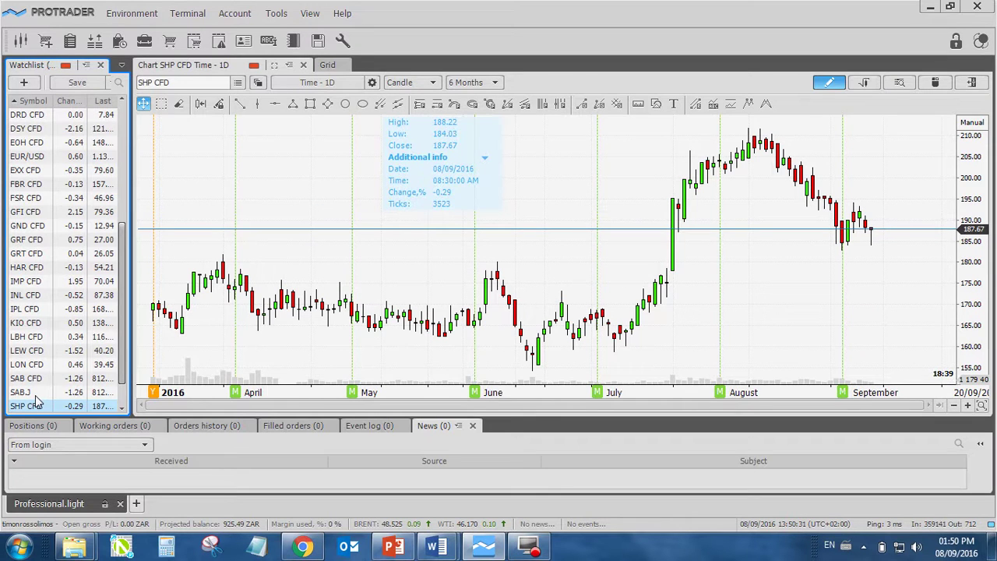
{"action": "left_click", "coordinate": [271, 105]}
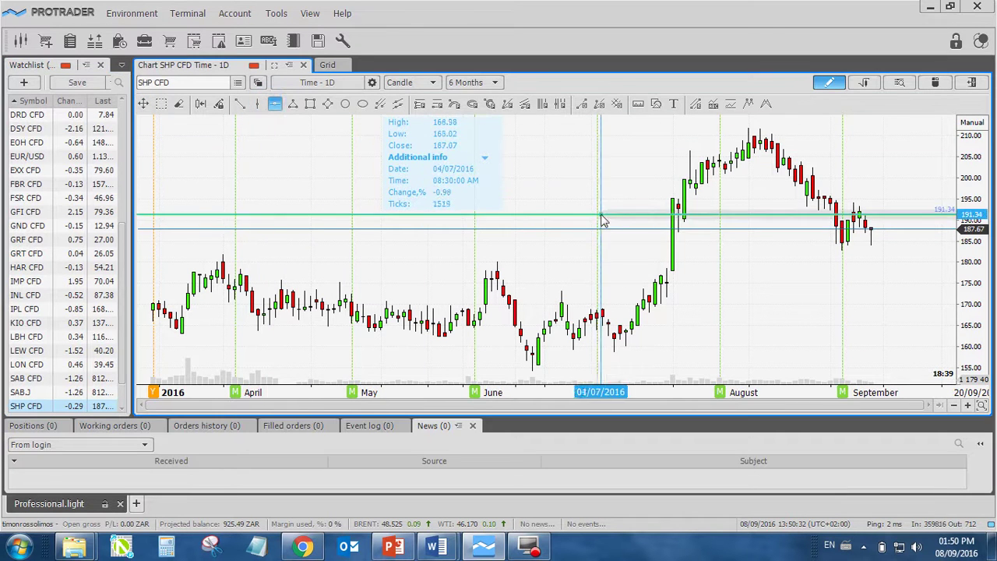
{"action": "left_click", "coordinate": [662, 241]}
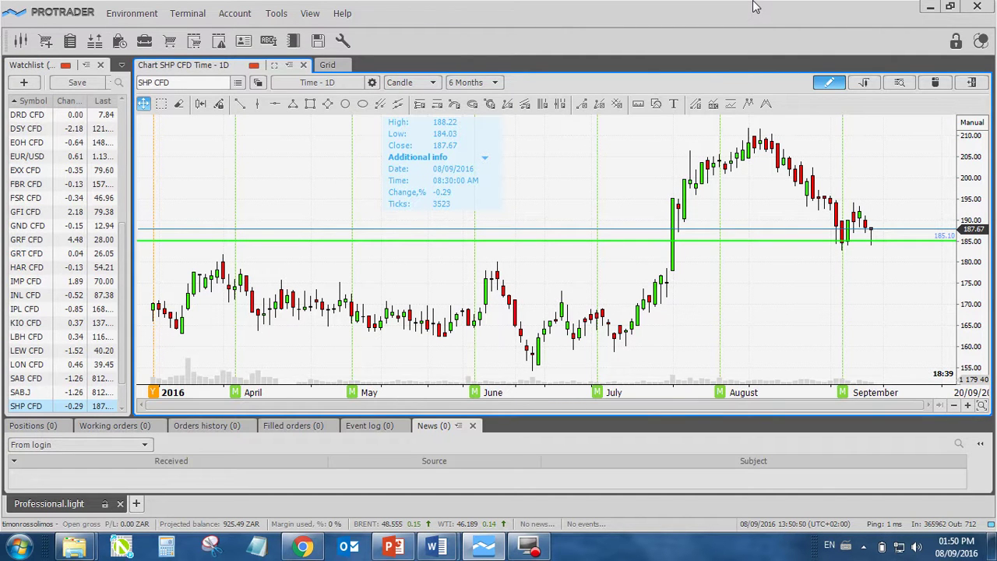
Step: Select WHL CFD, the last instrument in the watchlist, to view its daily chart
{"action": "left_click", "coordinate": [122, 407]}
{"action": "left_click", "coordinate": [123, 407]}
{"action": "left_click", "coordinate": [27, 395]}
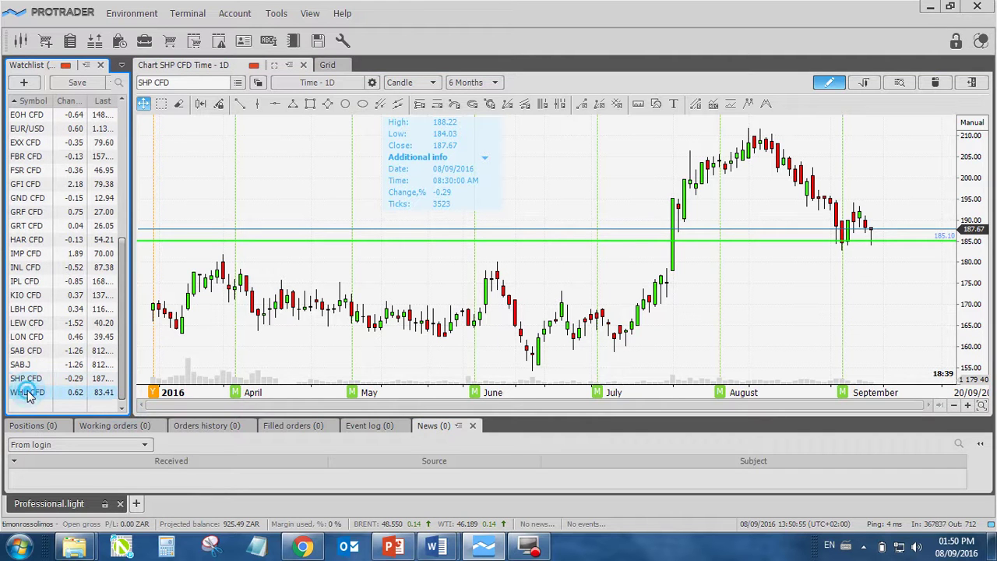